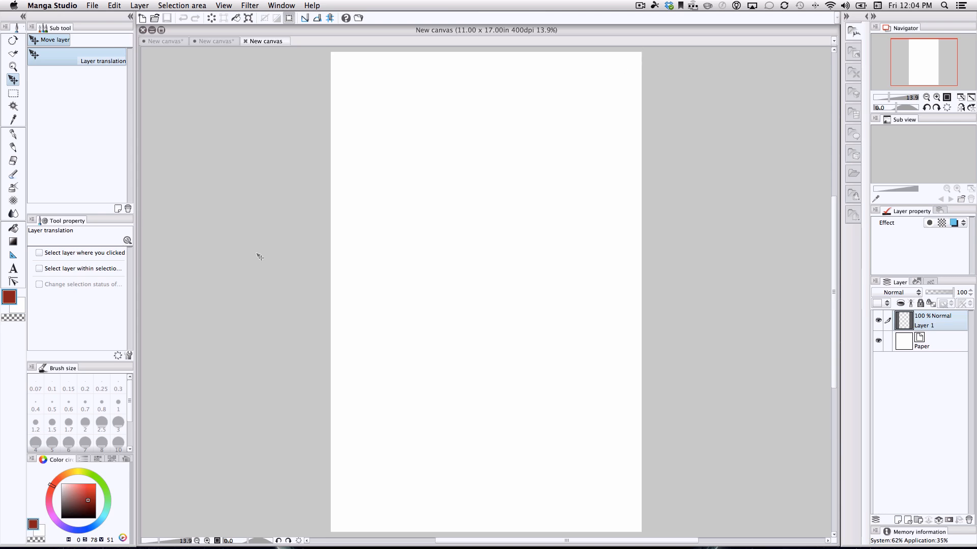
Step: Draw a diagonal linear ruler across the blank page and ink along it with the Opacity Pen
{"action": "left_click", "coordinate": [5, 256]}
{"action": "left_click", "coordinate": [97, 60]}
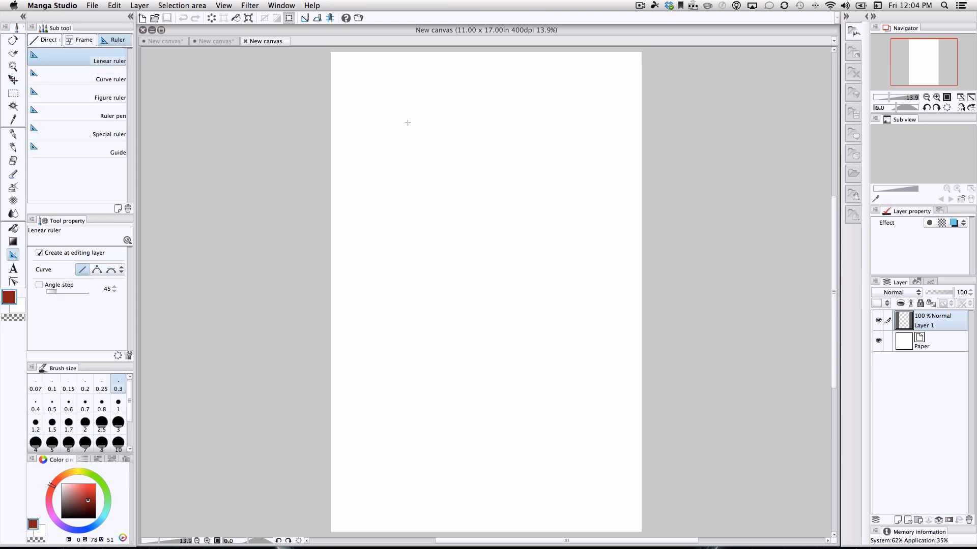
{"action": "left_click_drag", "start_coordinate": [403, 106], "coordinate": [521, 364]}
{"action": "left_click", "coordinate": [13, 134]}
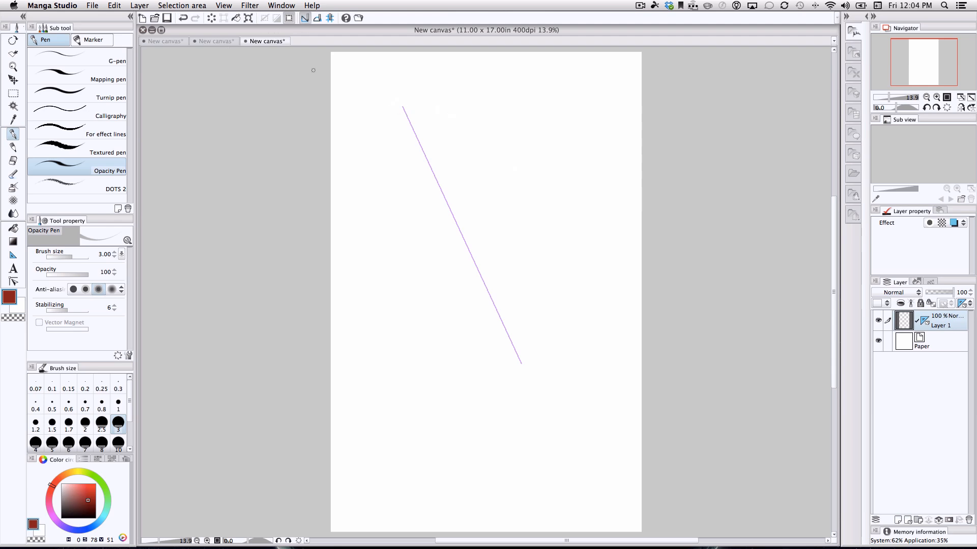
{"action": "left_click_drag", "start_coordinate": [414, 116], "coordinate": [585, 430]}
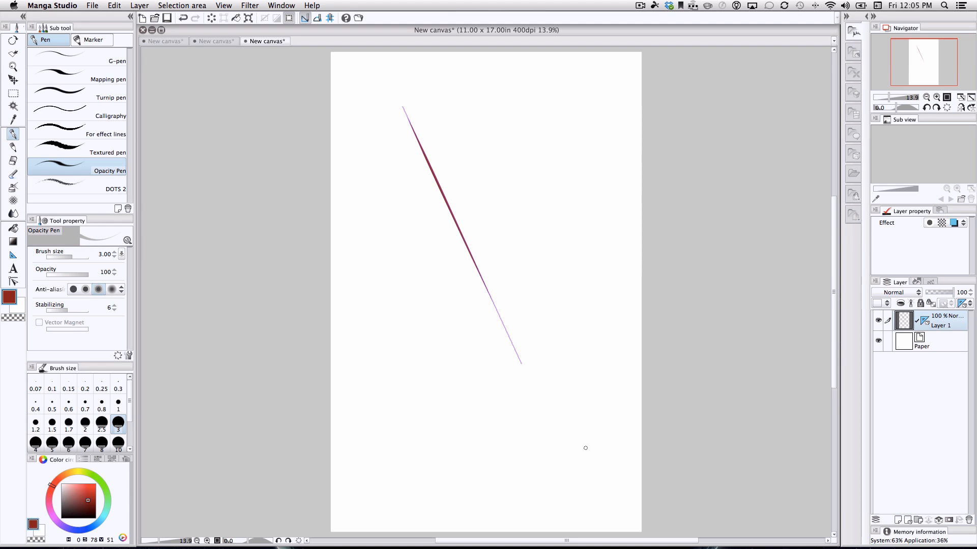
Step: Undo the pen stroke and delete the linear ruler from Layer 1
{"action": "key", "text": "super+z"}
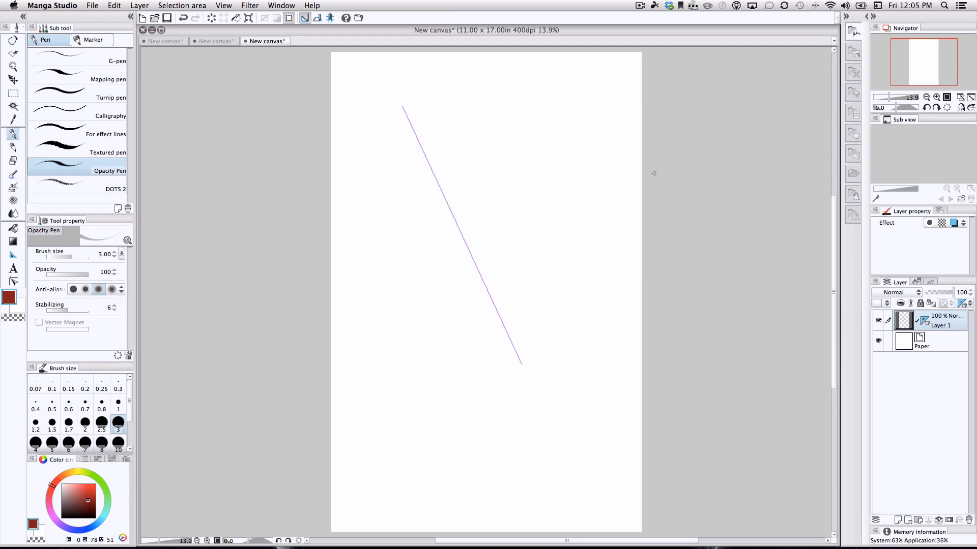
{"action": "right_click", "coordinate": [925, 321]}
{"action": "left_click", "coordinate": [915, 340]}
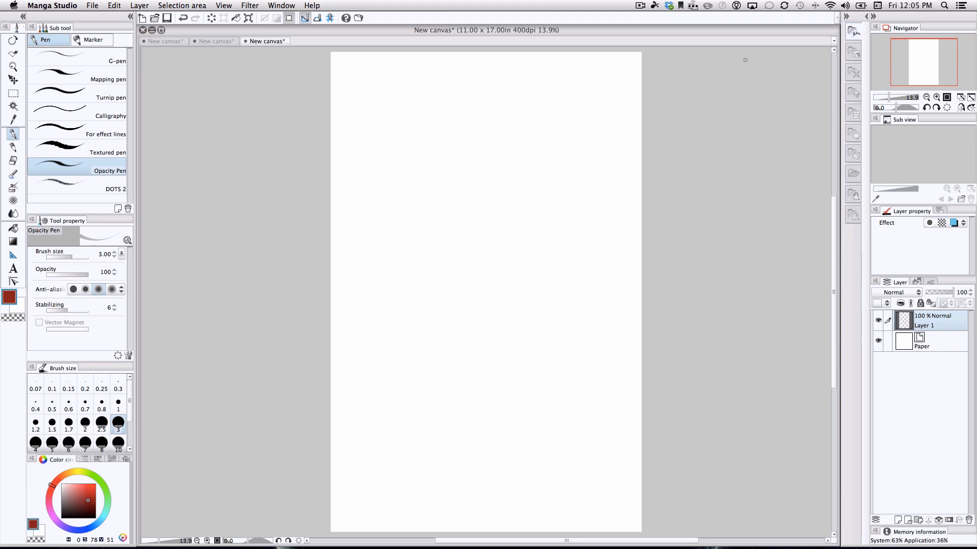
Step: Place the "Sharp pain! horizontal" sound effect material on the page, then squash it vertically and rotate it counterclockwise
{"action": "left_click", "coordinate": [865, 18]}
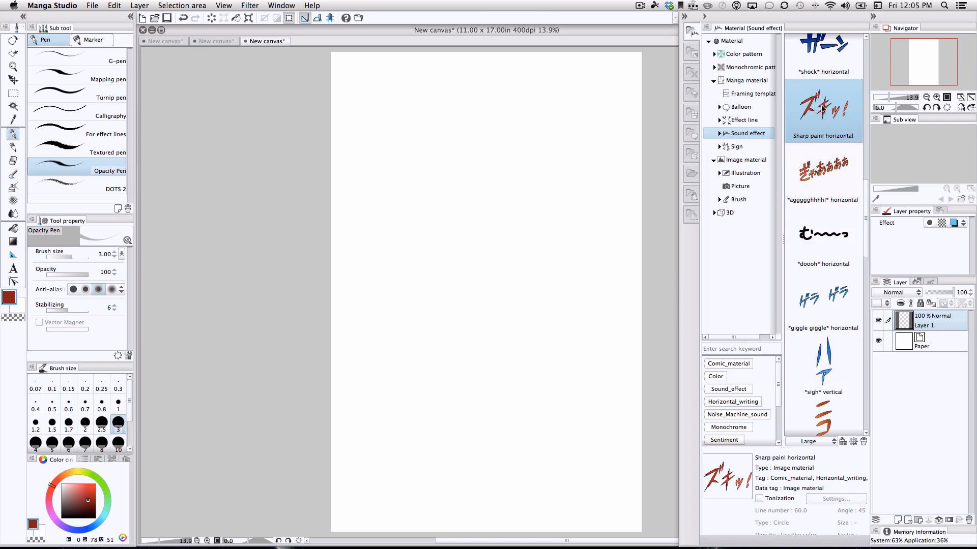
{"action": "left_click_drag", "start_coordinate": [821, 113], "coordinate": [484, 194]}
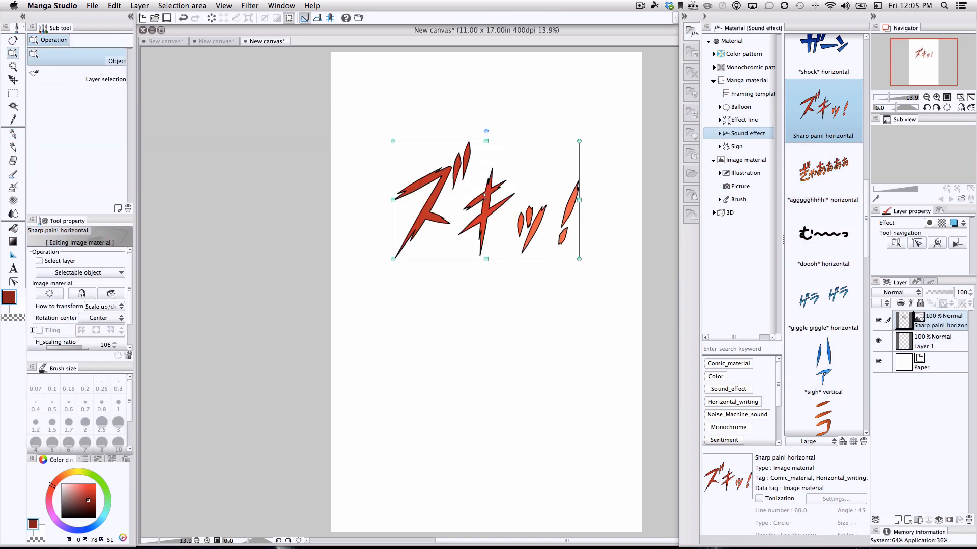
{"action": "left_click_drag", "start_coordinate": [397, 158], "coordinate": [382, 214]}
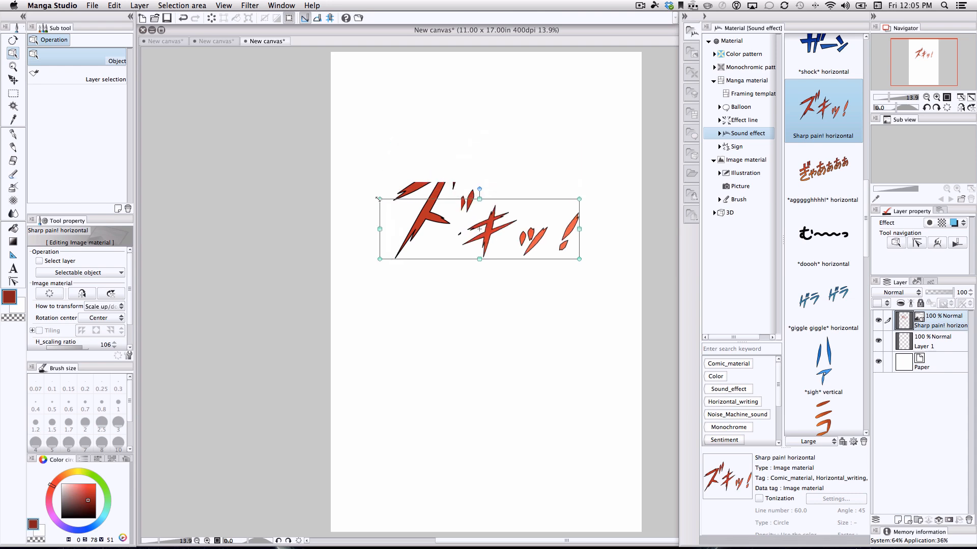
{"action": "left_click_drag", "start_coordinate": [479, 187], "coordinate": [461, 192]}
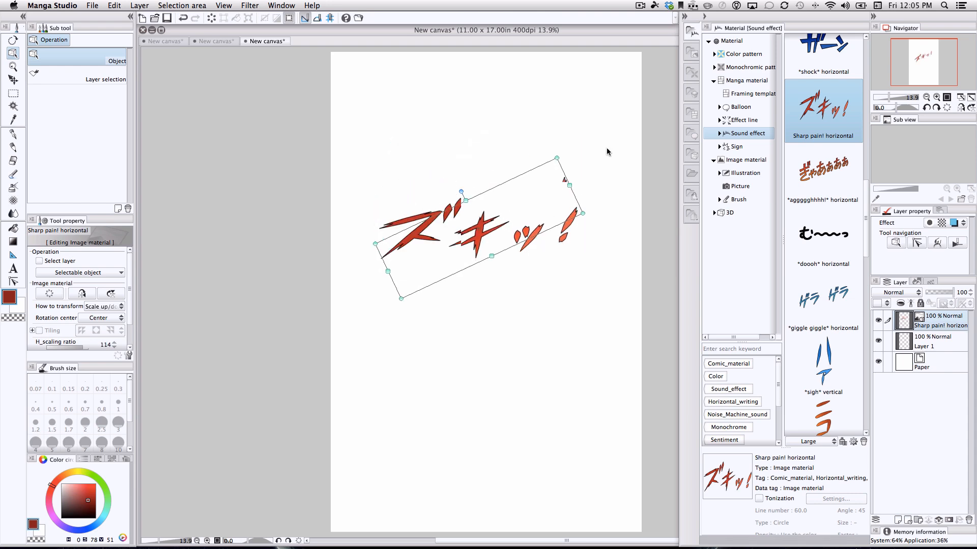
{"action": "left_click_drag", "start_coordinate": [540, 161], "coordinate": [503, 149]}
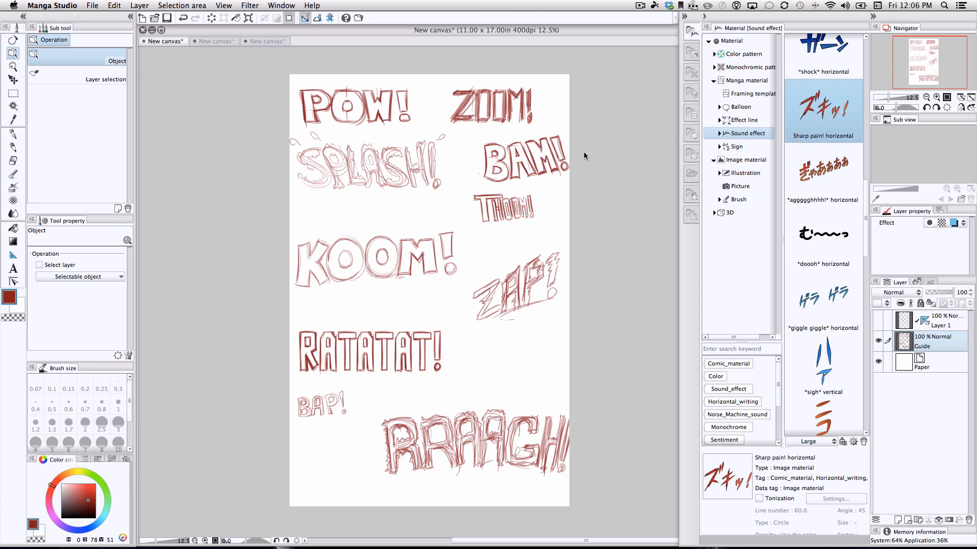
Step: Lower the Guide layer's opacity to 27% and make Layer 1 active and visible over the BAM! sketch
{"action": "left_click", "coordinate": [936, 97]}
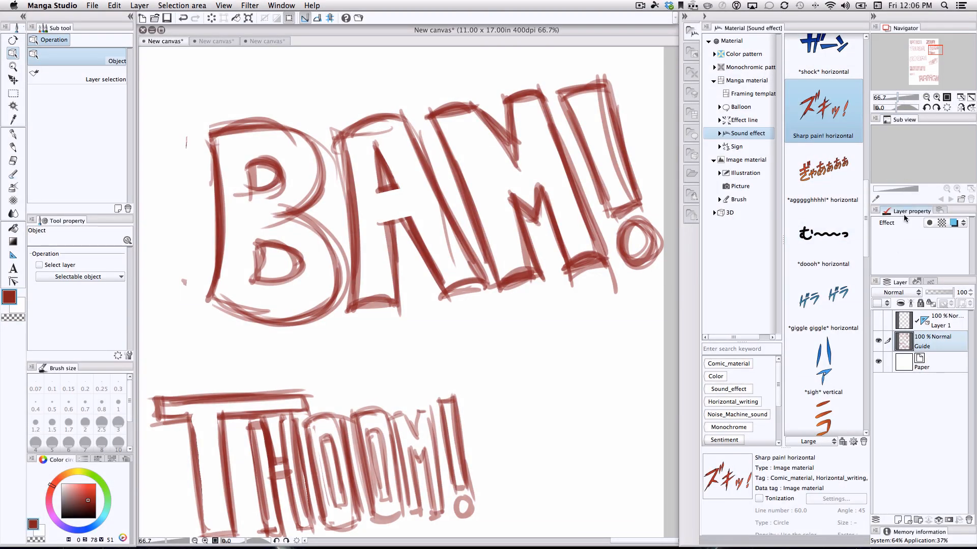
{"action": "left_click_drag", "start_coordinate": [951, 293], "coordinate": [933, 293]}
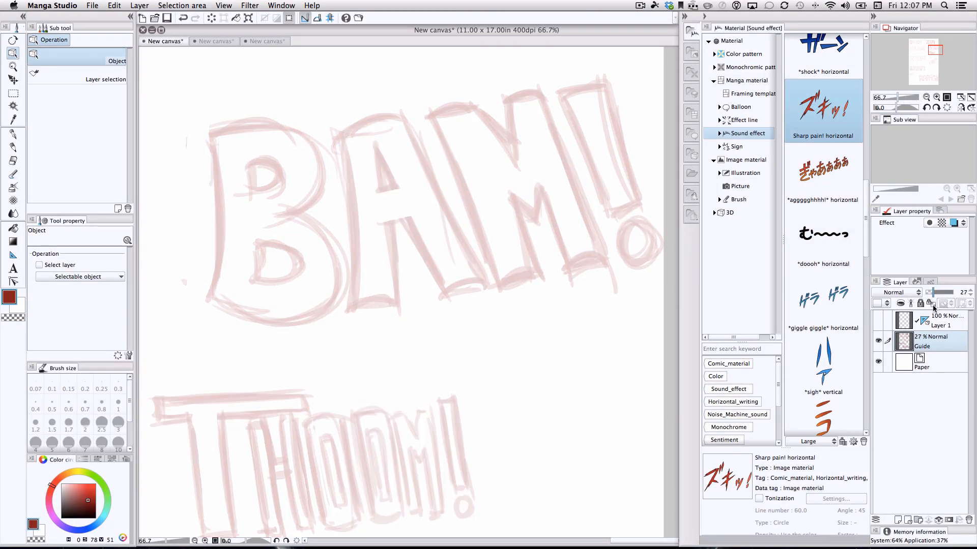
{"action": "left_click", "coordinate": [946, 324]}
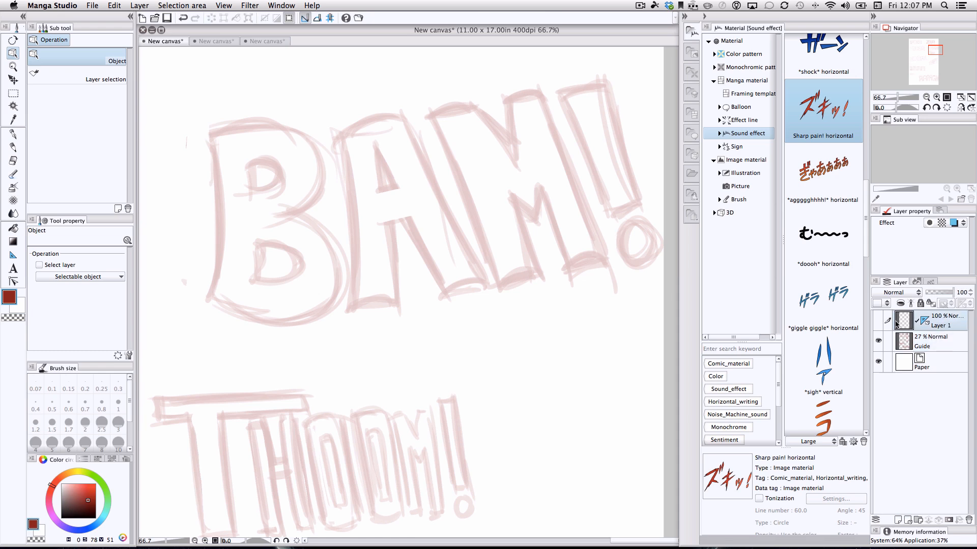
{"action": "left_click", "coordinate": [876, 321]}
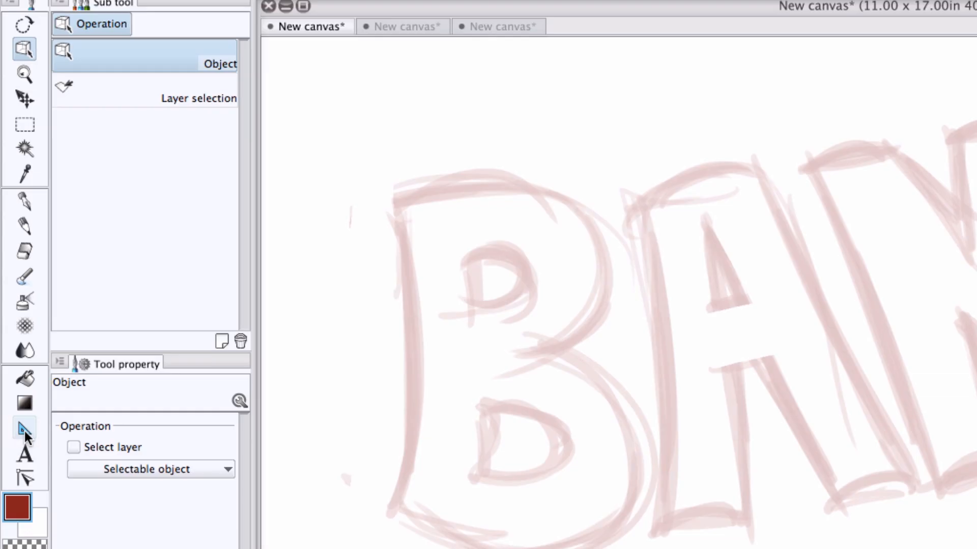
Step: Trace the outer outline of the B in the BAM! sketch as a closed shape with the Curve ruler
{"action": "left_click", "coordinate": [24, 430]}
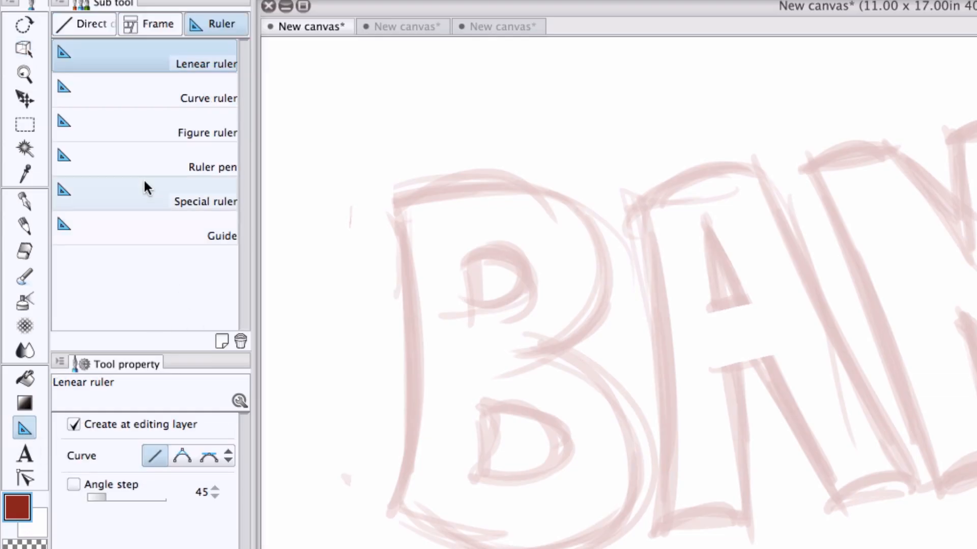
{"action": "left_click", "coordinate": [203, 91]}
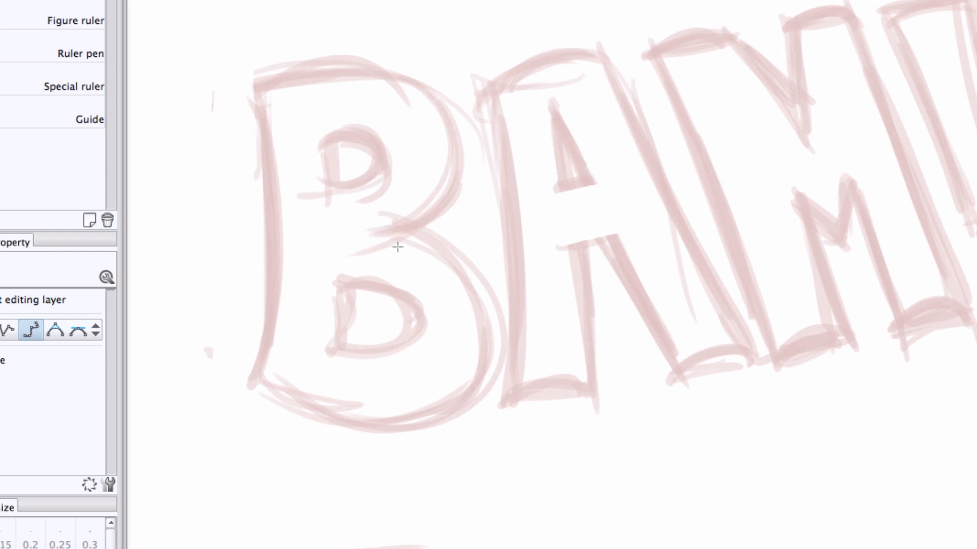
{"action": "left_click", "coordinate": [255, 377]}
{"action": "left_click", "coordinate": [273, 284]}
{"action": "left_click", "coordinate": [278, 271]}
{"action": "left_click", "coordinate": [266, 164]}
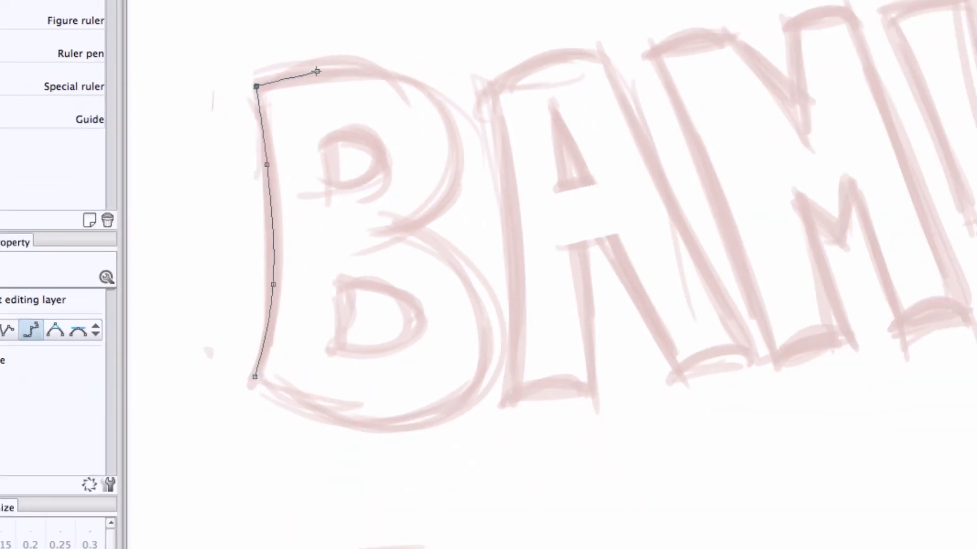
{"action": "left_click", "coordinate": [458, 99]}
{"action": "left_click", "coordinate": [400, 72]}
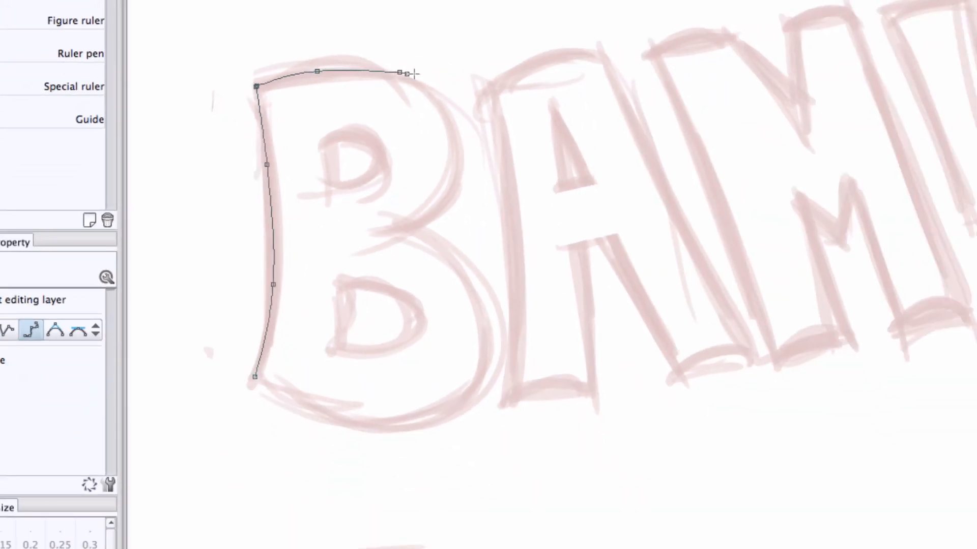
{"action": "left_click", "coordinate": [438, 96]}
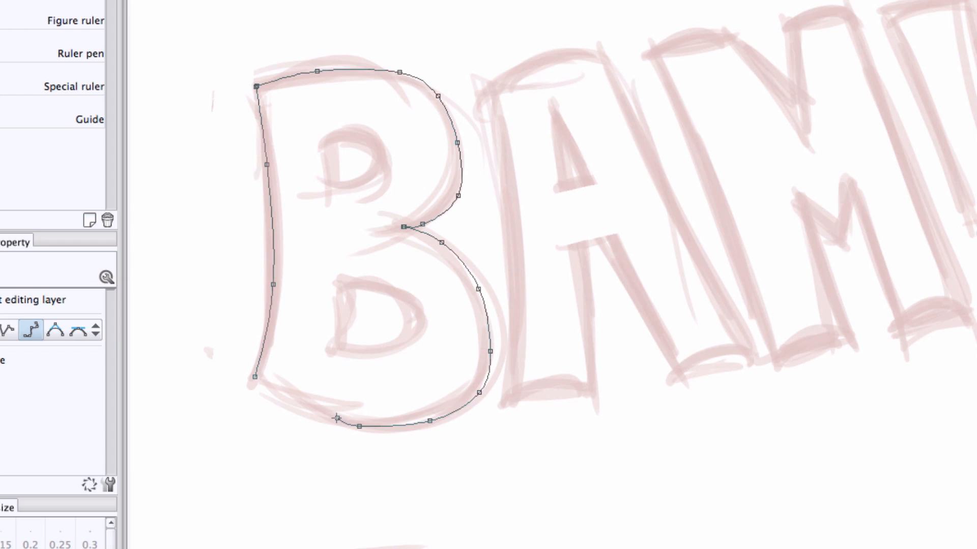
{"action": "left_click", "coordinate": [303, 412]}
{"action": "left_click", "coordinate": [255, 379]}
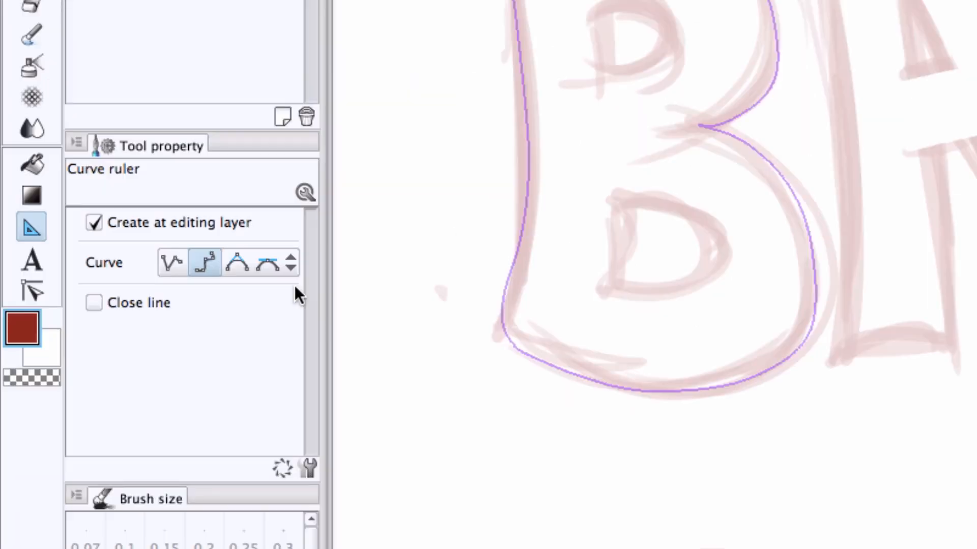
Step: Turn the lower-left point of the B ruler into a sharp corner with the Control point tool
{"action": "left_click", "coordinate": [32, 291]}
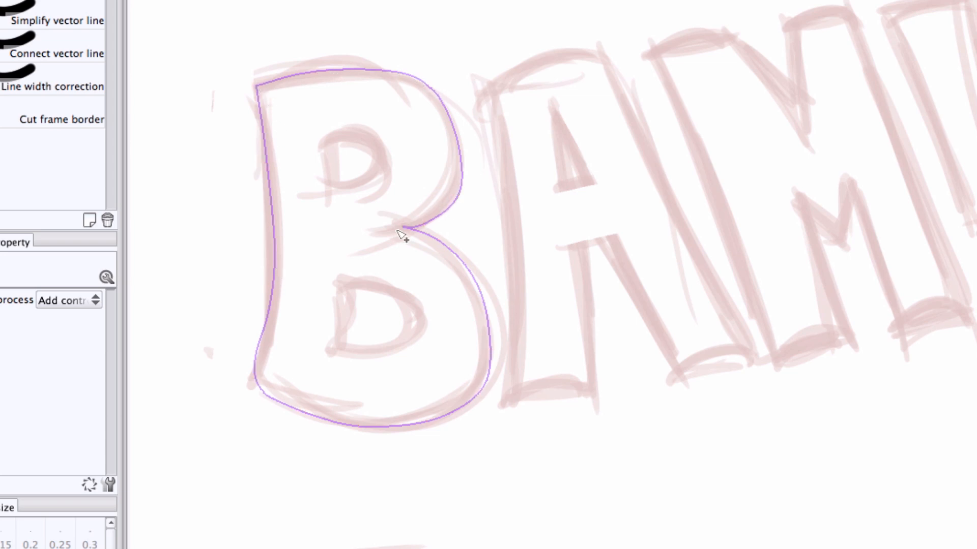
{"action": "left_click", "coordinate": [260, 380]}
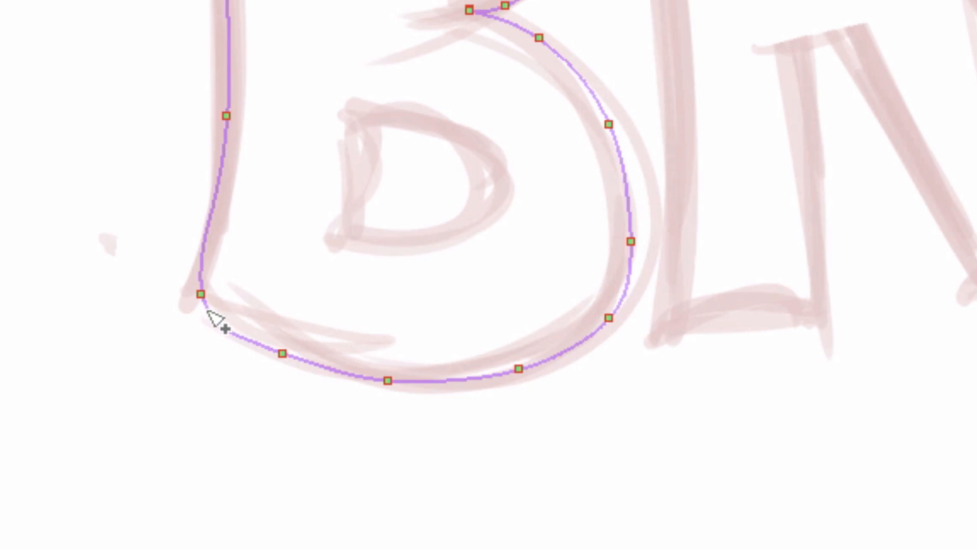
{"action": "left_click", "coordinate": [208, 311]}
{"action": "left_click_drag", "start_coordinate": [205, 309], "coordinate": [201, 296]}
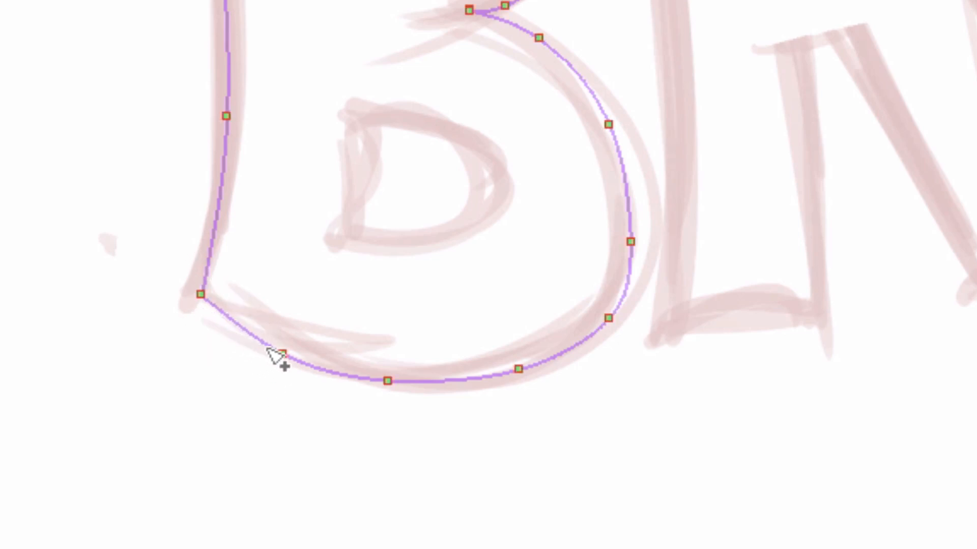
Step: Move the control points along the bottom edge, lower bowl and waist of the B ruler to smooth its curve
{"action": "left_click_drag", "start_coordinate": [283, 354], "coordinate": [283, 348]}
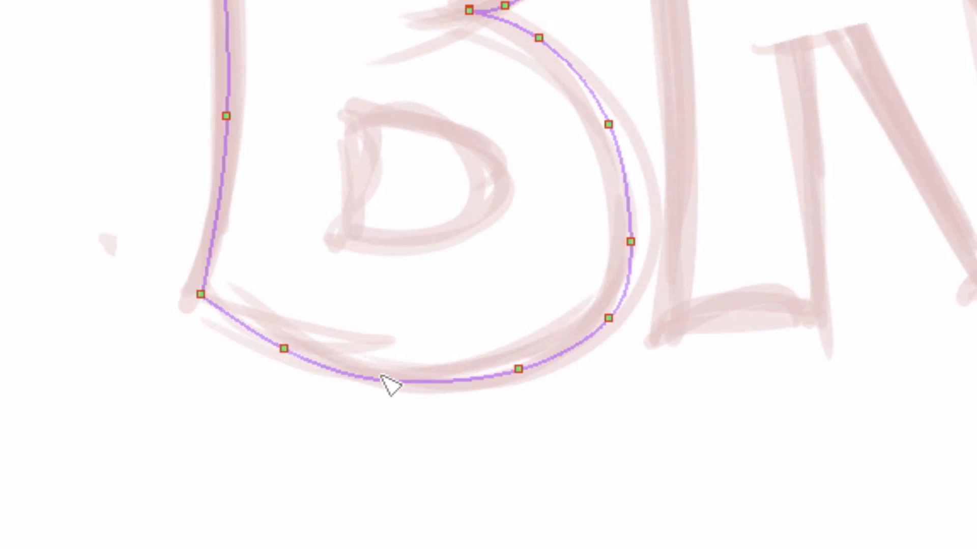
{"action": "left_click", "coordinate": [382, 375]}
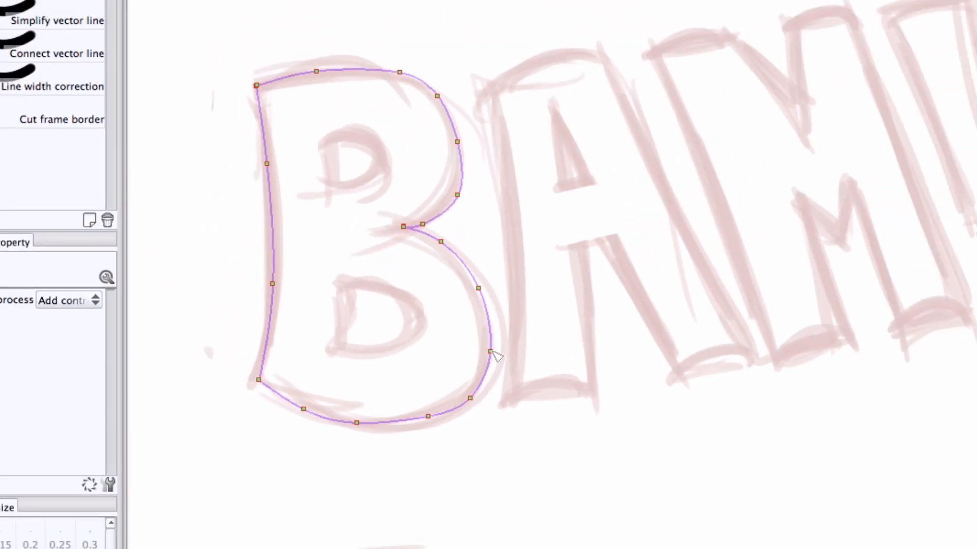
{"action": "left_click_drag", "start_coordinate": [490, 351], "coordinate": [491, 344]}
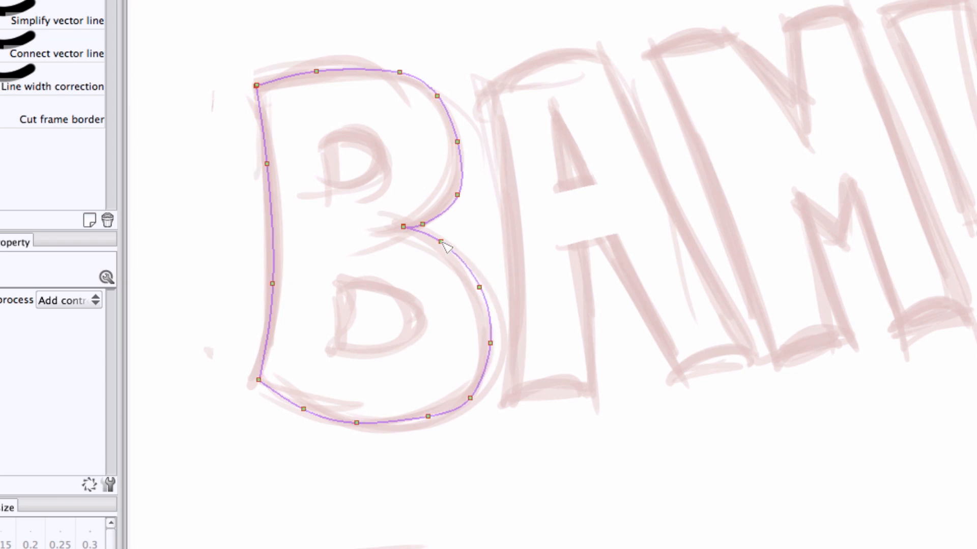
{"action": "left_click_drag", "start_coordinate": [440, 242], "coordinate": [423, 220]}
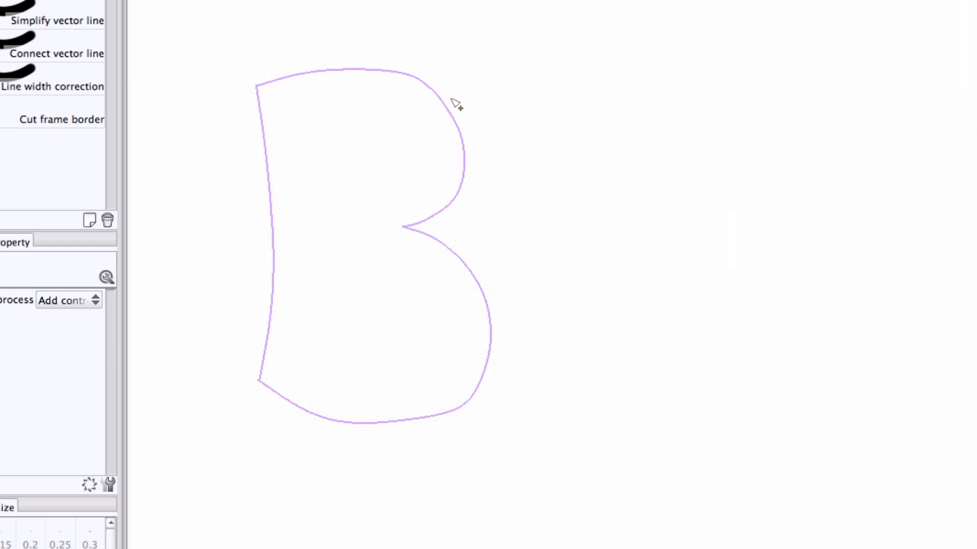
Step: Round out the upper bowl and the lower-right curve of the B ruler by moving their control points
{"action": "left_click_drag", "start_coordinate": [438, 96], "coordinate": [446, 96]}
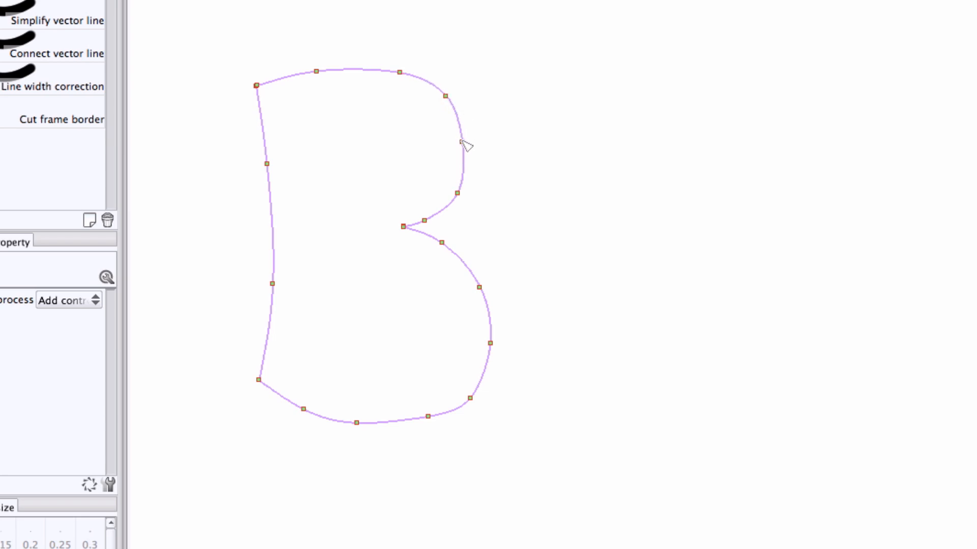
{"action": "left_click_drag", "start_coordinate": [462, 142], "coordinate": [468, 142]}
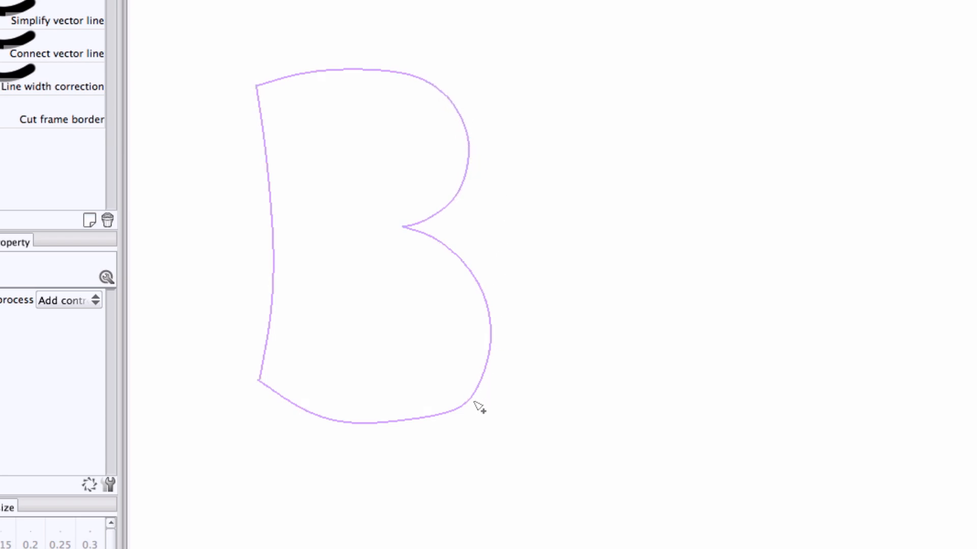
{"action": "left_click_drag", "start_coordinate": [470, 399], "coordinate": [410, 428]}
{"action": "left_click", "coordinate": [457, 405]}
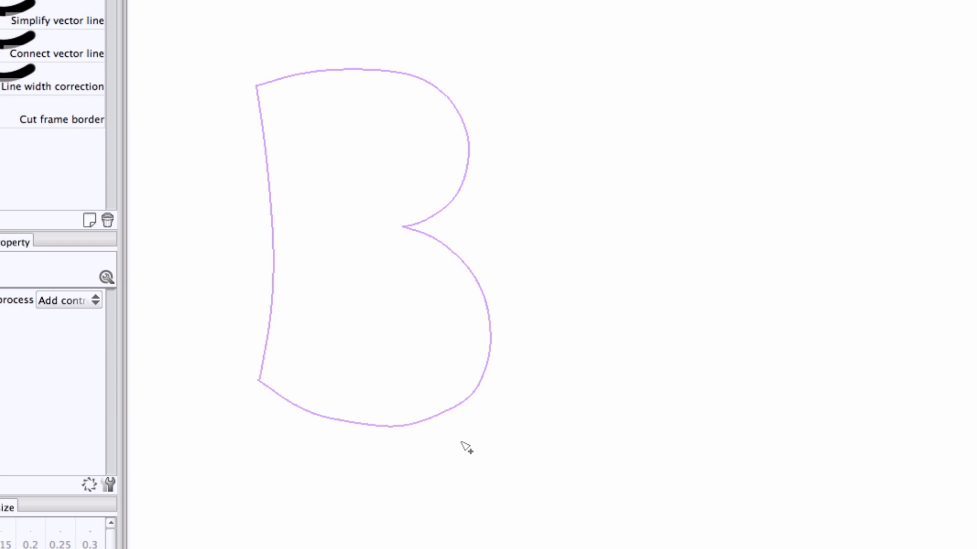
{"action": "left_click_drag", "start_coordinate": [457, 405], "coordinate": [452, 408]}
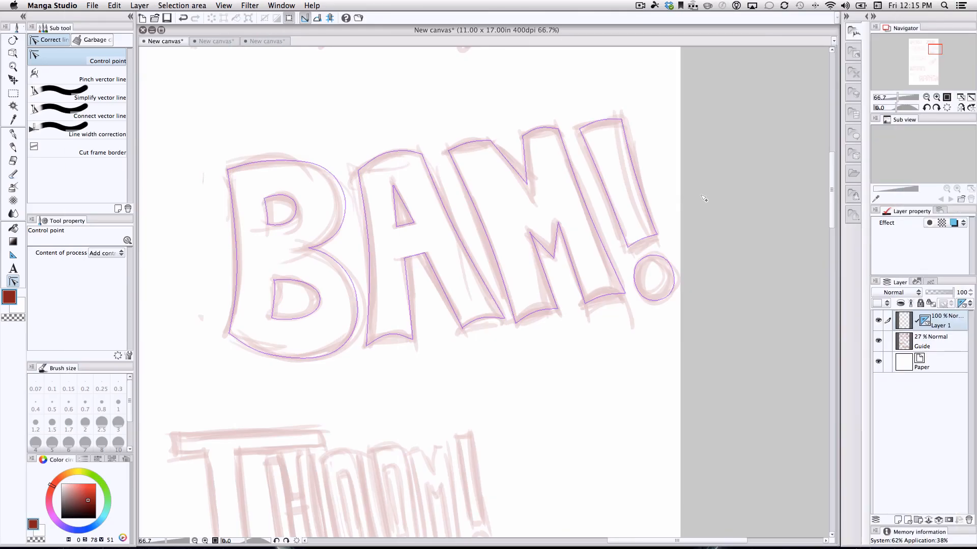
Step: Hide the Guide layer and select all the BAM! rulers together with the Object tool, including the letter counters and exclamation dot
{"action": "left_click", "coordinate": [878, 343]}
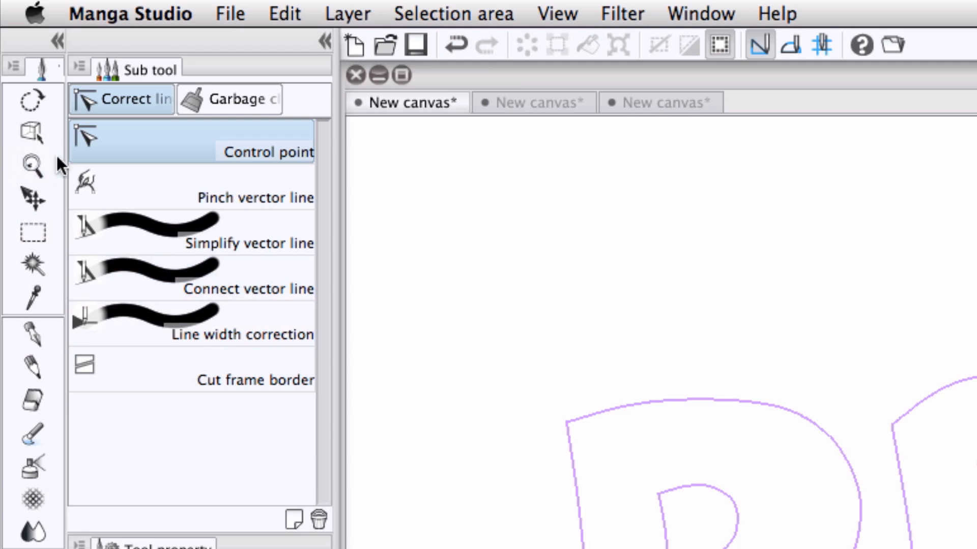
{"action": "left_click", "coordinate": [36, 134]}
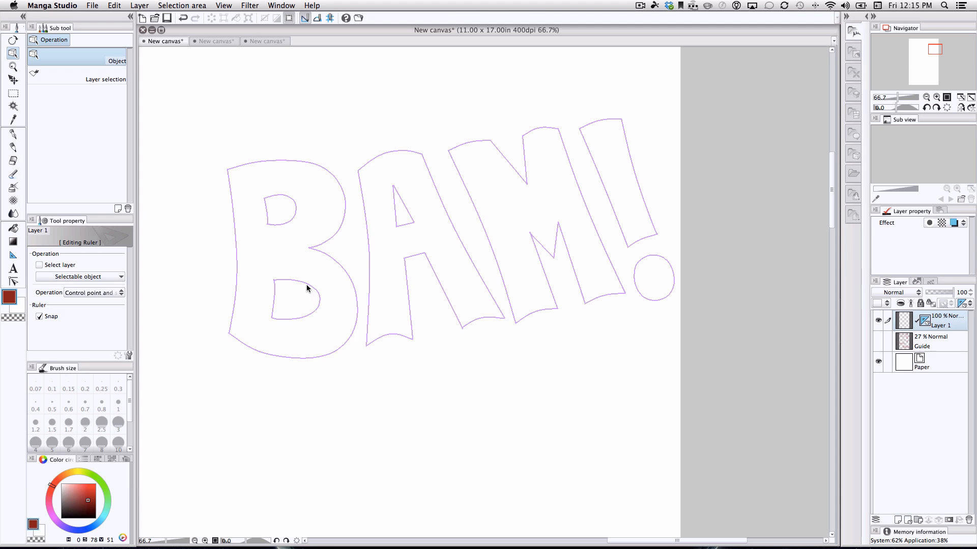
{"action": "left_click", "coordinate": [310, 287]}
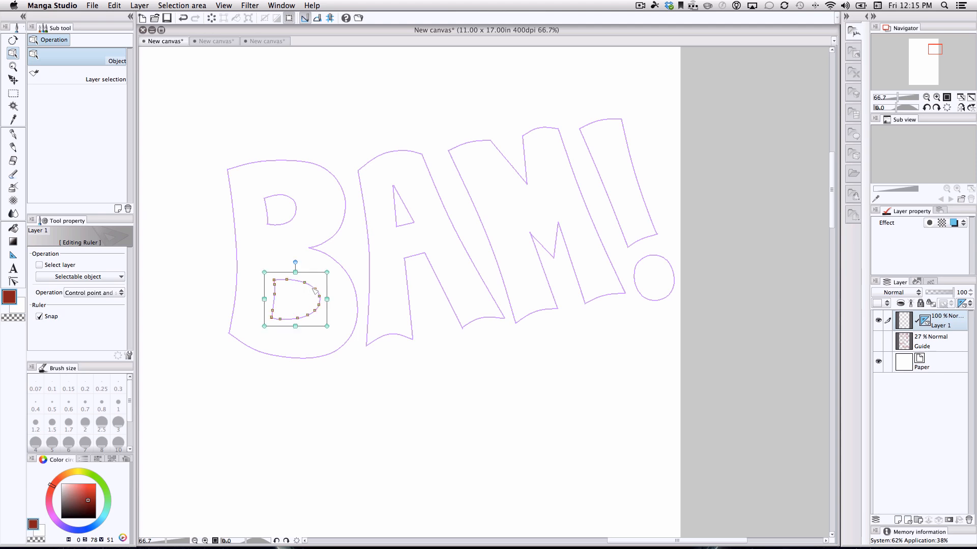
{"action": "left_click", "coordinate": [285, 223], "text": "shift"}
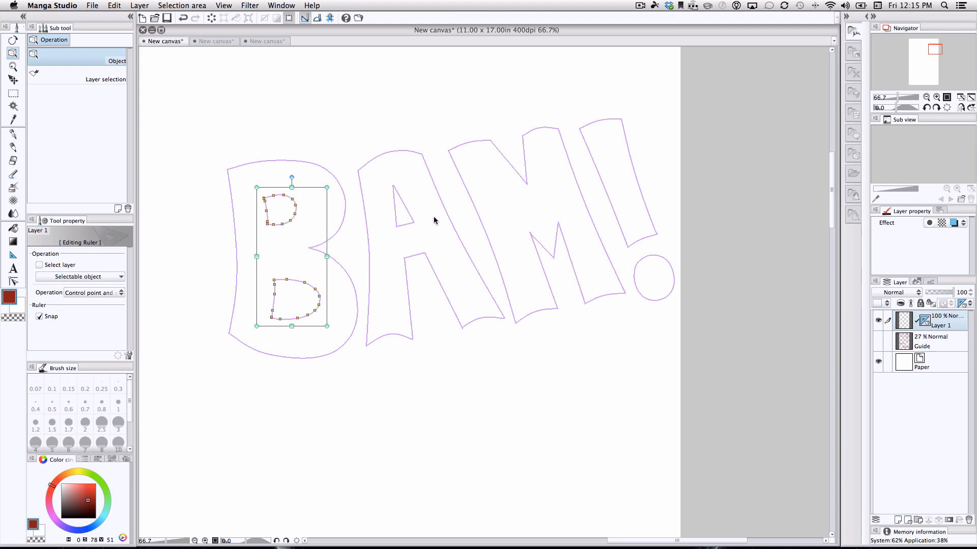
{"action": "left_click", "coordinate": [407, 223], "text": "shift"}
{"action": "left_click", "coordinate": [477, 214], "text": "shift"}
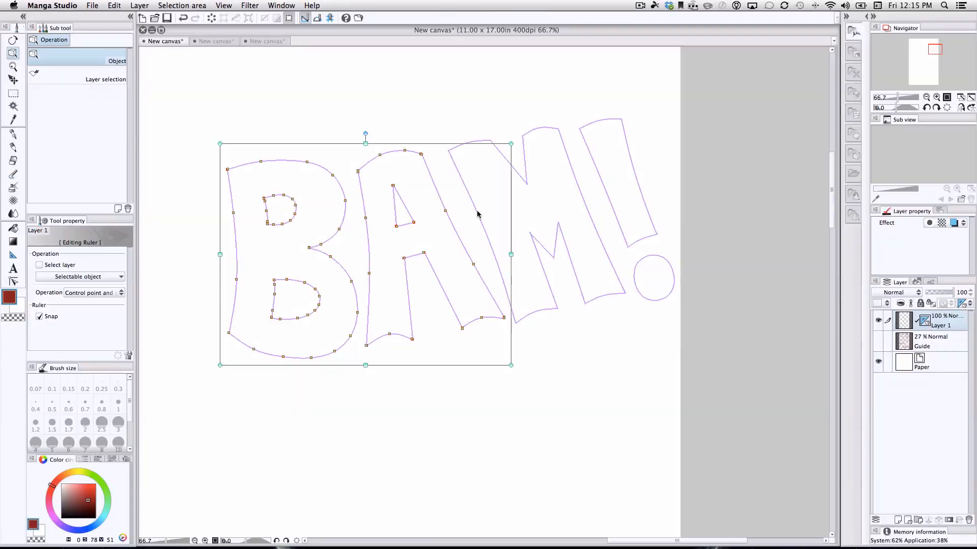
{"action": "left_click", "coordinate": [481, 216], "text": "shift"}
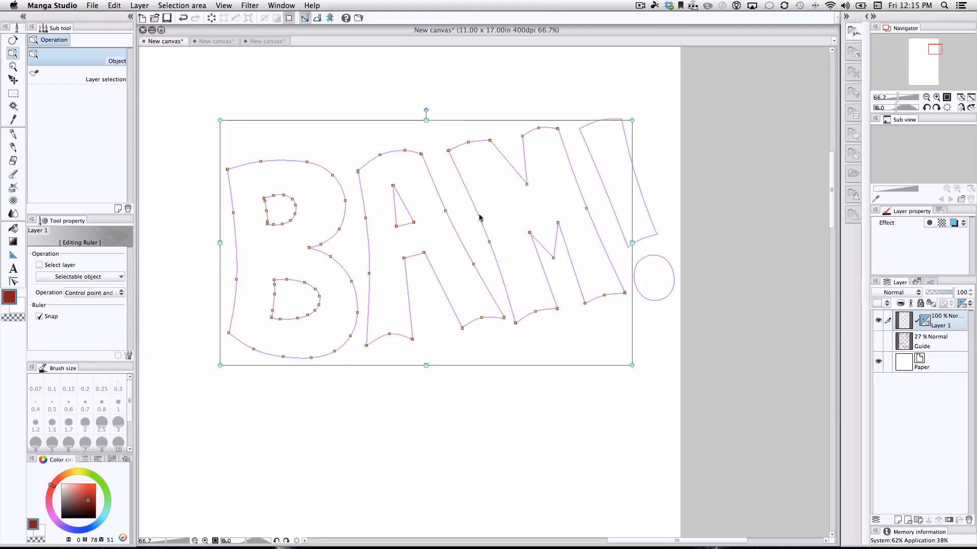
{"action": "left_click", "coordinate": [596, 173], "text": "shift"}
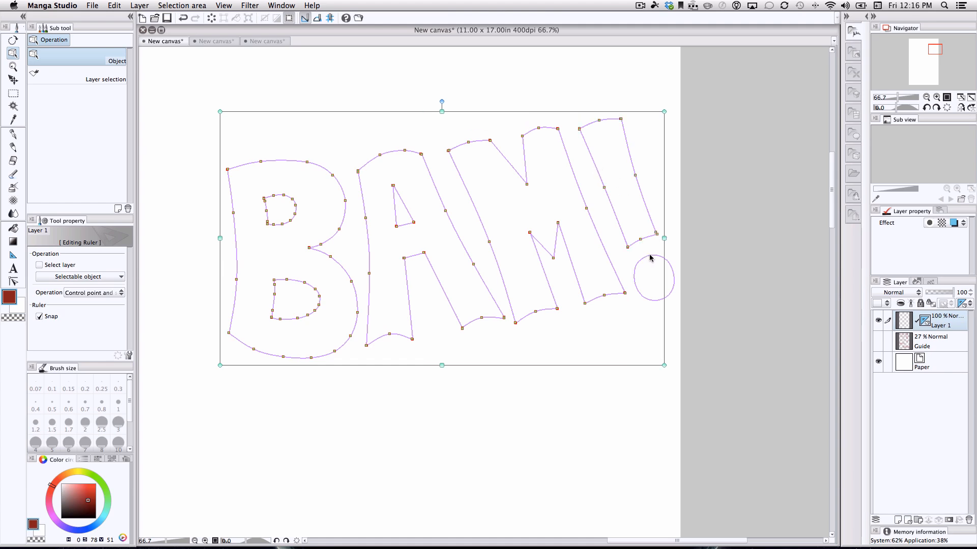
{"action": "left_click", "coordinate": [649, 257], "text": "shift"}
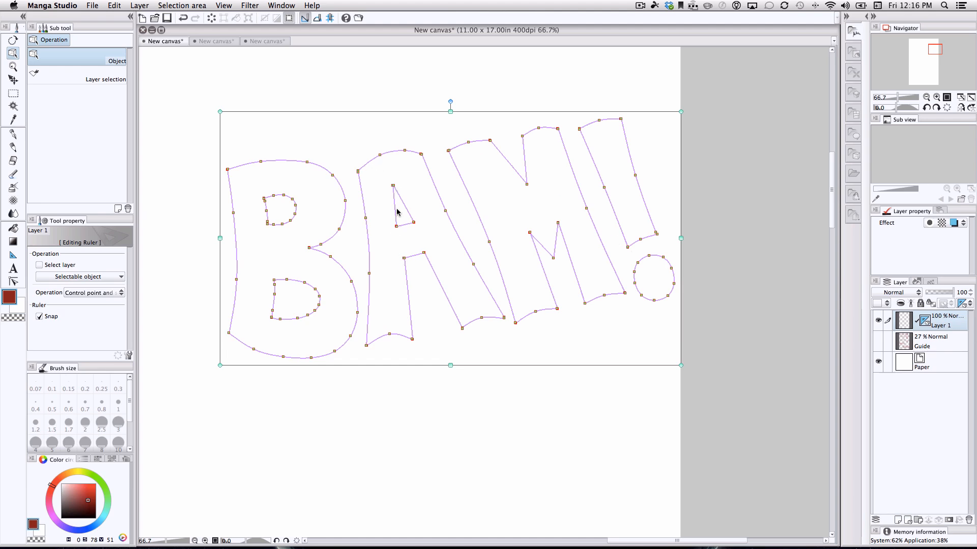
Step: Copy the selected BAM! rulers and paste them into the third, empty canvas
{"action": "left_click", "coordinate": [114, 6]}
{"action": "left_click", "coordinate": [123, 53]}
{"action": "left_click", "coordinate": [275, 41]}
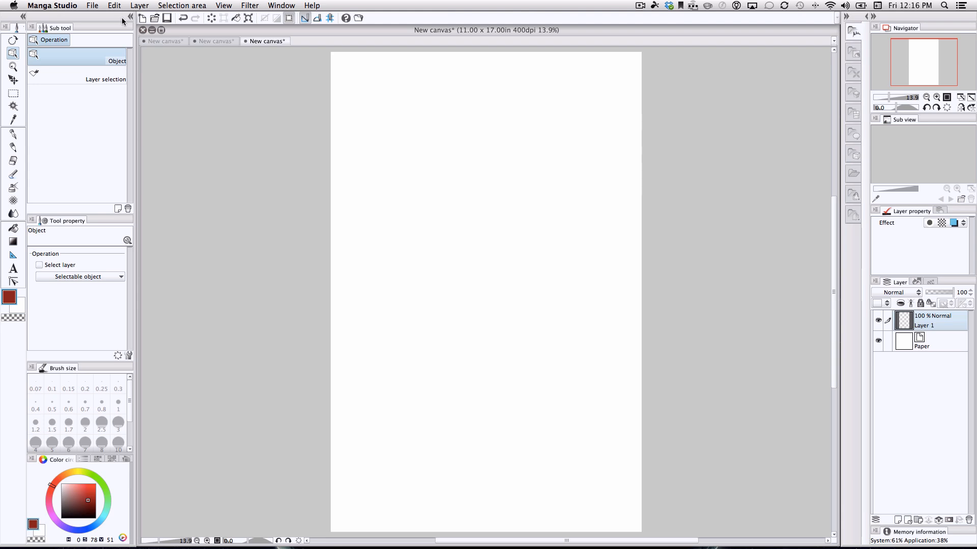
{"action": "left_click", "coordinate": [115, 5]}
{"action": "left_click", "coordinate": [132, 62]}
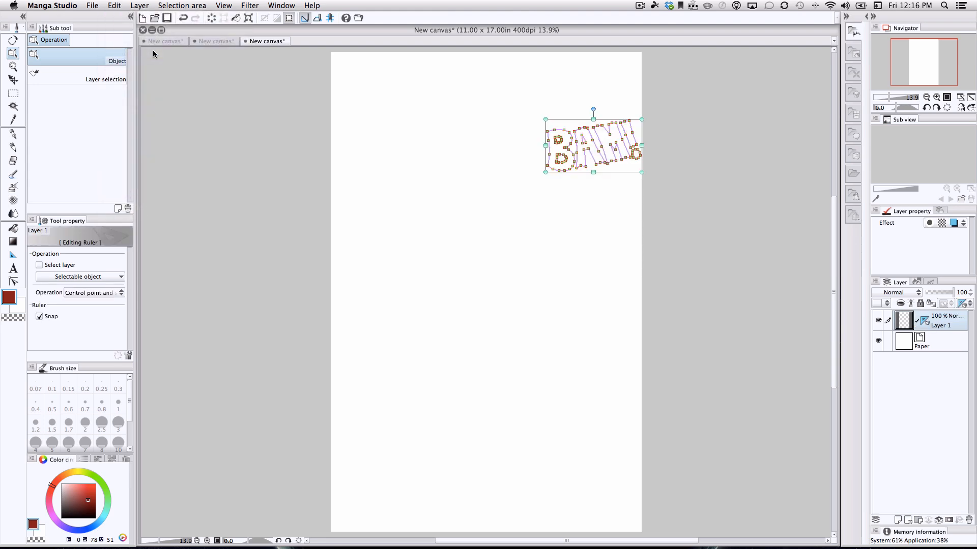
Step: Move the pasted BAM! rulers toward the middle of the page, enlarge them and rotate them slightly counterclockwise
{"action": "key", "text": "super+plus"}
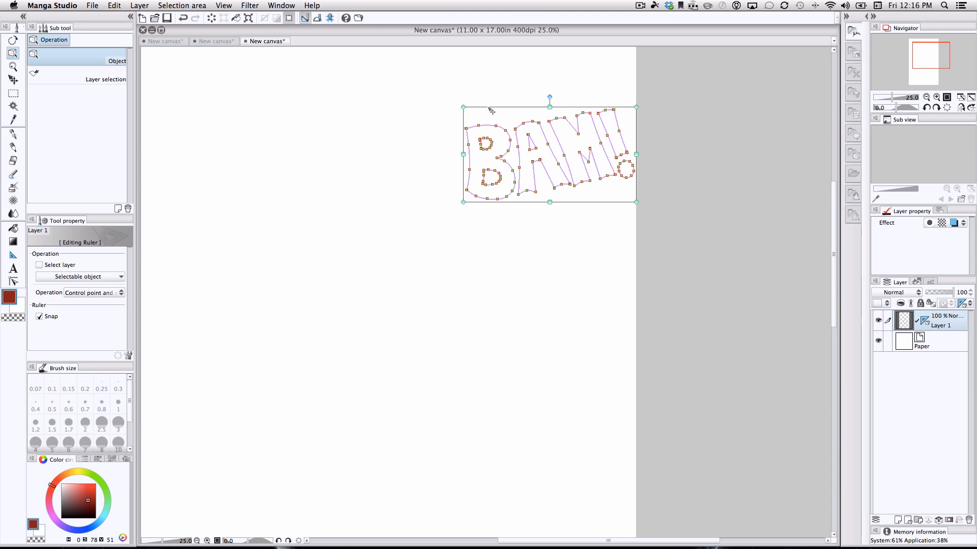
{"action": "left_click_drag", "start_coordinate": [491, 111], "coordinate": [291, 101]}
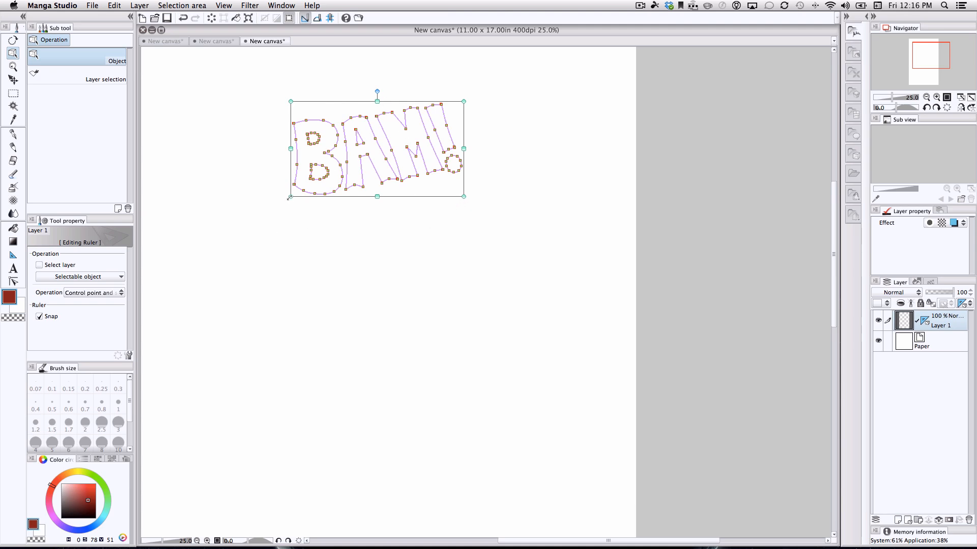
{"action": "left_click_drag", "start_coordinate": [290, 197], "coordinate": [232, 261]}
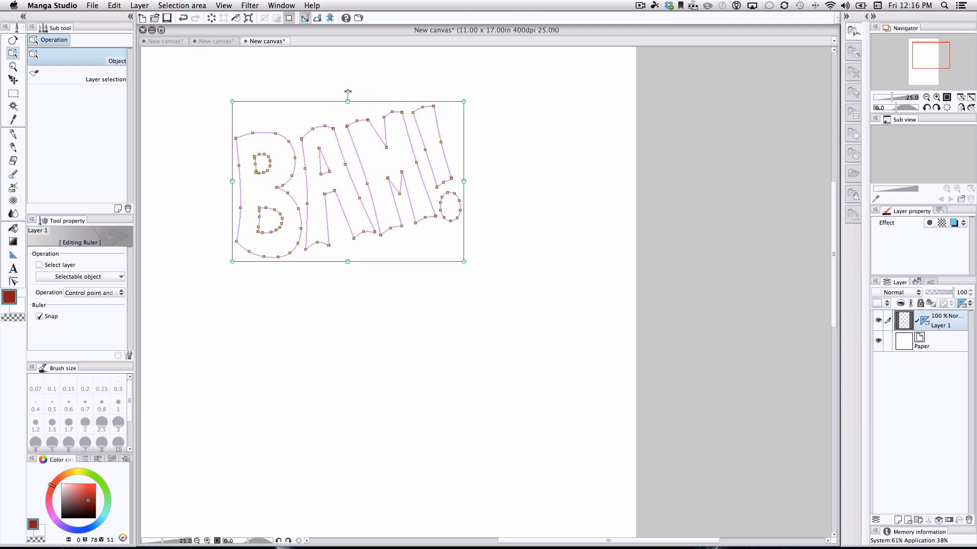
{"action": "mouse_move", "coordinate": [347, 91]}
{"action": "left_mouse_down"}
{"action": "mouse_move", "coordinate": [383, 96]}
{"action": "mouse_move", "coordinate": [349, 82]}
{"action": "mouse_move", "coordinate": [329, 92]}
{"action": "mouse_move", "coordinate": [351, 95]}
{"action": "left_mouse_up"}
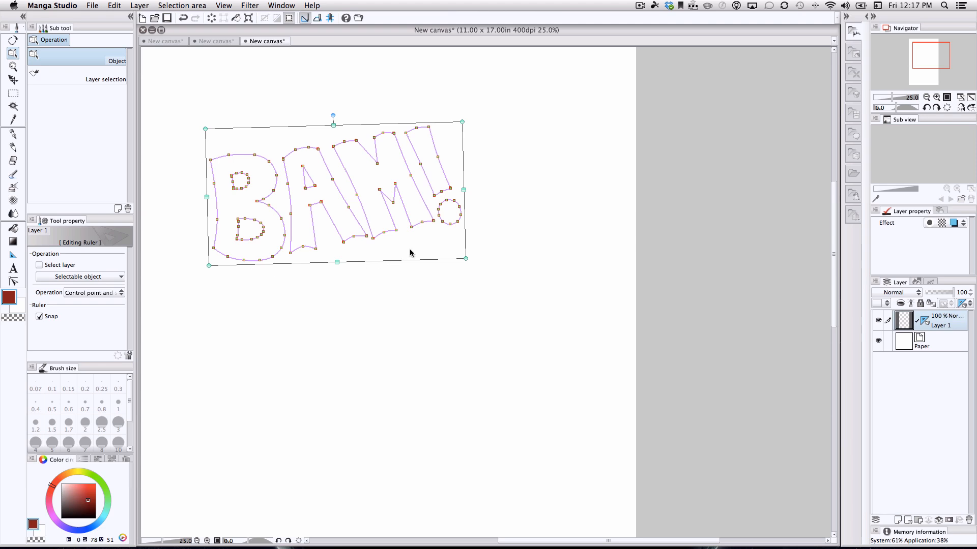
Step: Select only the B outline with its two counters and rotate it slightly counterclockwise
{"action": "left_click", "coordinate": [305, 308]}
{"action": "left_click", "coordinate": [246, 187]}
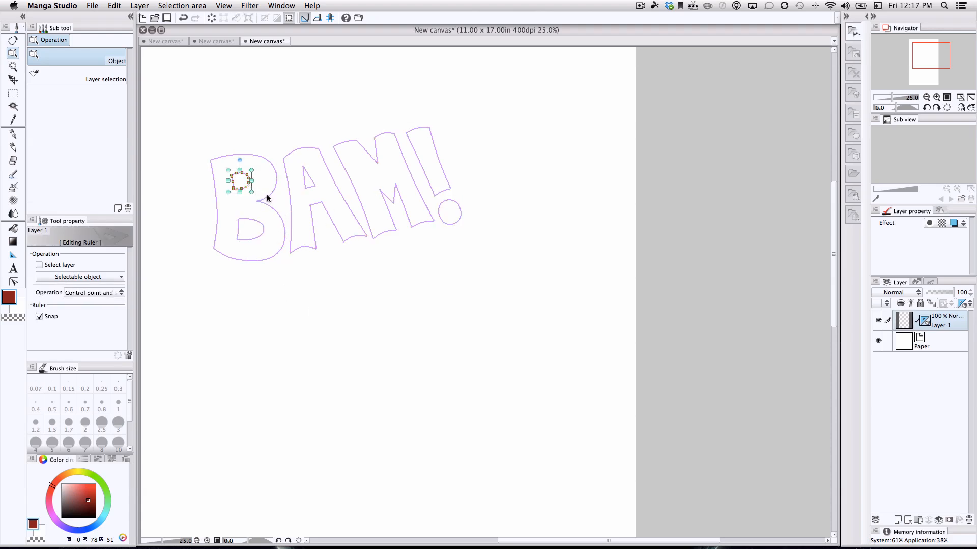
{"action": "left_click", "coordinate": [267, 199]}
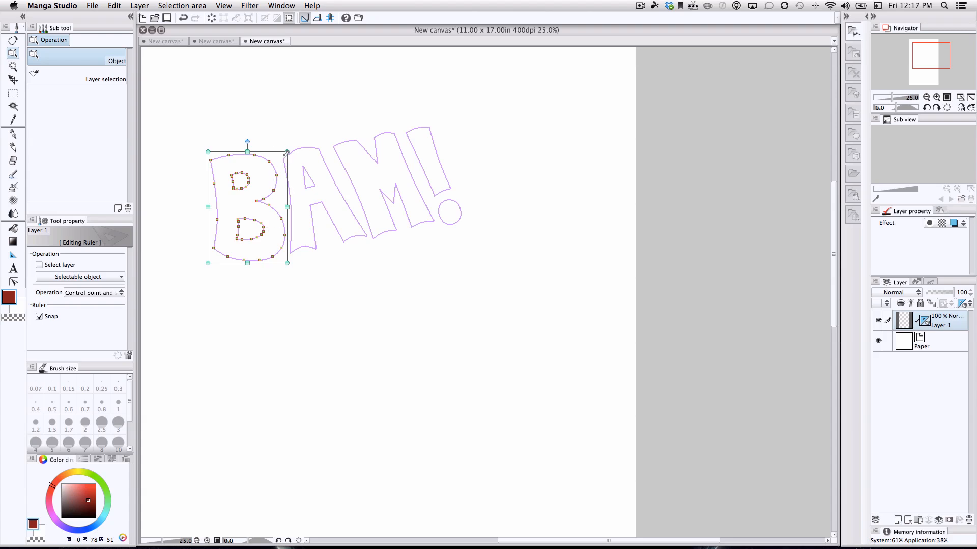
{"action": "left_click_drag", "start_coordinate": [285, 152], "coordinate": [236, 142]}
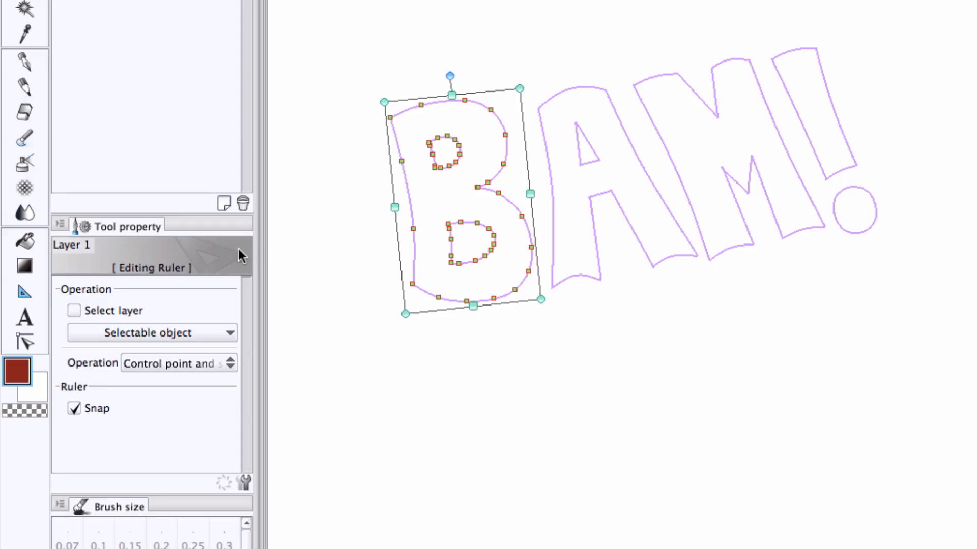
Step: Distort the B with the Free Transform operation, narrowing its top, widening its base and stretching it taller
{"action": "left_click", "coordinate": [231, 363]}
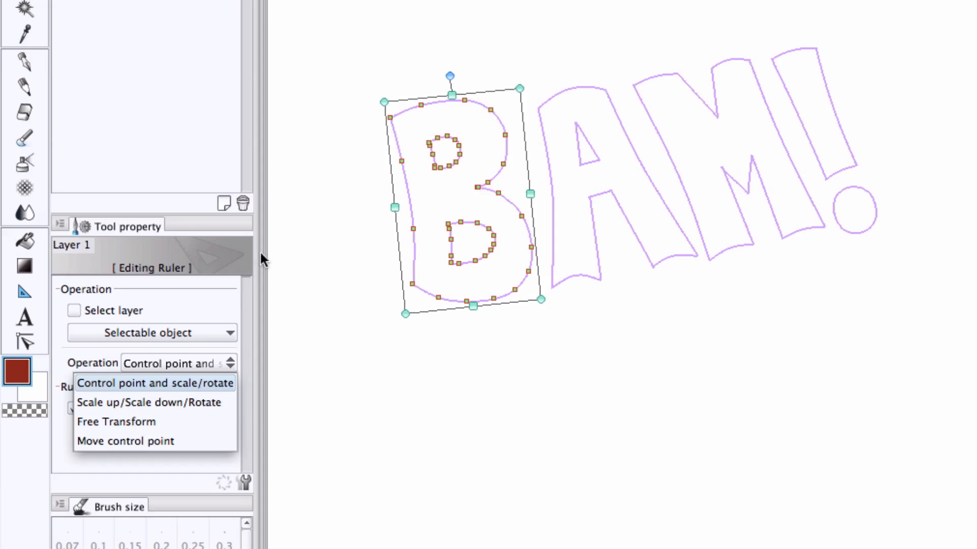
{"action": "left_click", "coordinate": [179, 423]}
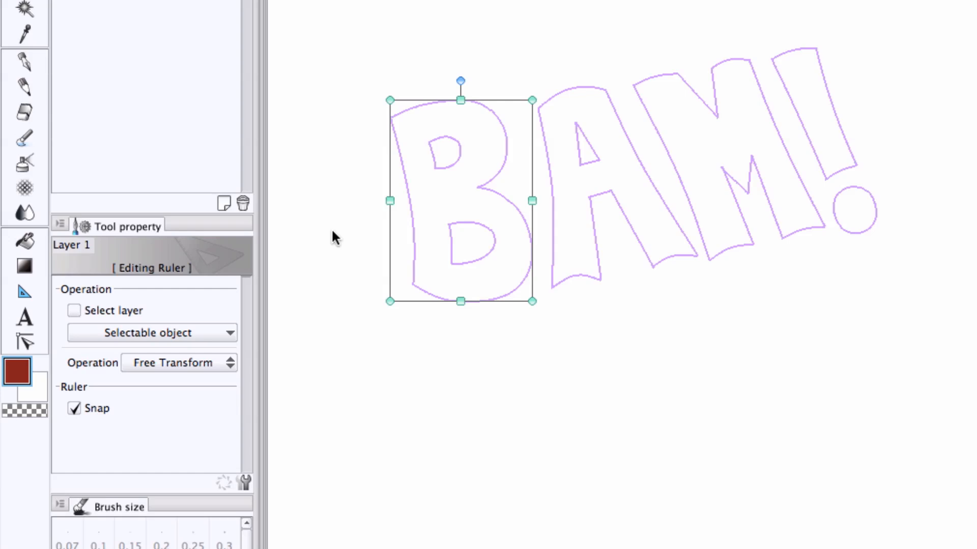
{"action": "left_click_drag", "start_coordinate": [532, 101], "coordinate": [507, 141]}
{"action": "left_click_drag", "start_coordinate": [390, 100], "coordinate": [391, 122]}
{"action": "left_click_drag", "start_coordinate": [390, 301], "coordinate": [371, 321]}
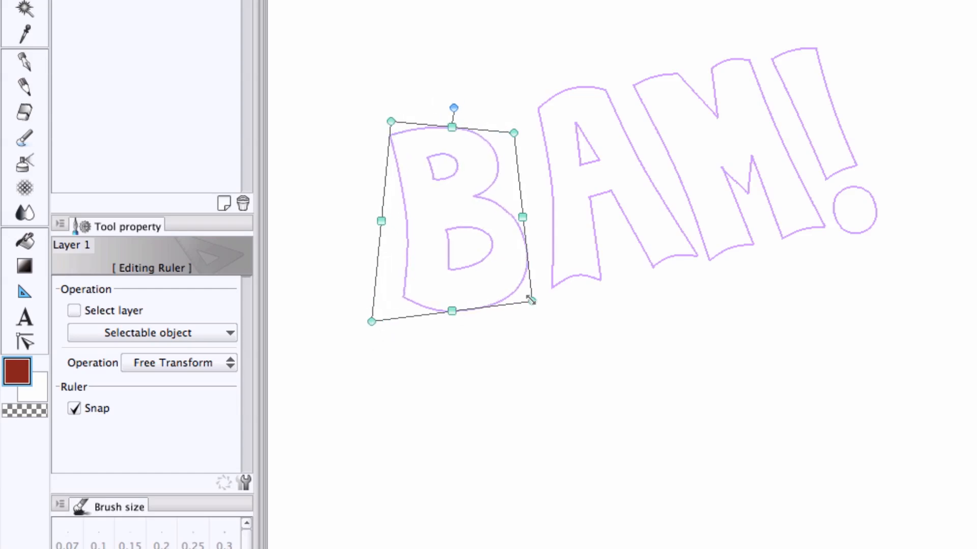
{"action": "left_click_drag", "start_coordinate": [532, 301], "coordinate": [544, 310]}
{"action": "left_click_drag", "start_coordinate": [451, 128], "coordinate": [455, 81]}
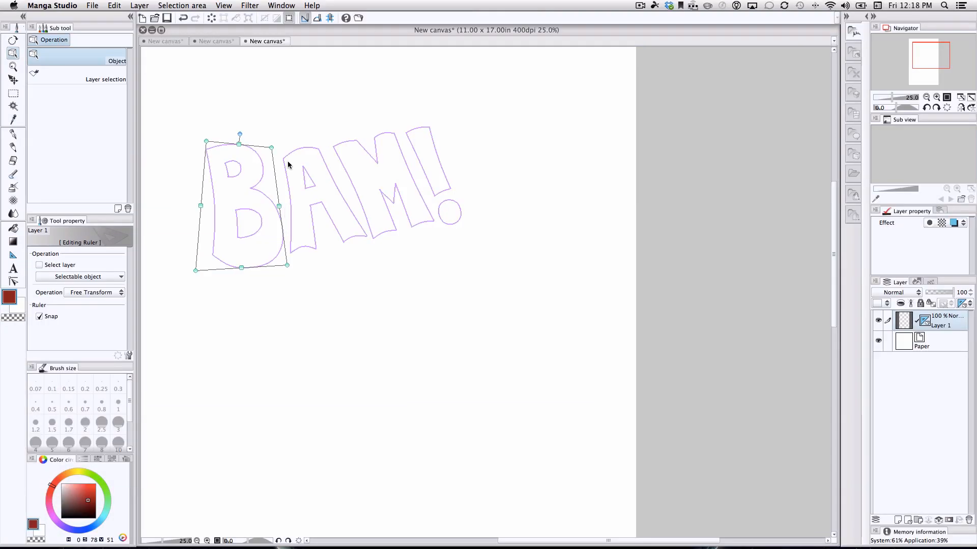
{"action": "key", "text": "Return"}
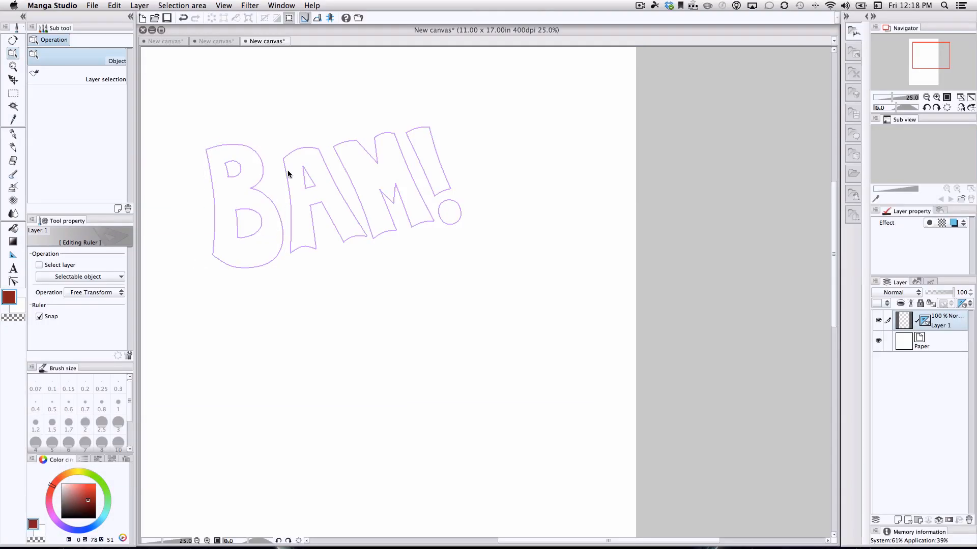
Step: Free-transform the A and its counter, pulling the corners outward so the letter's left side overlaps the B
{"action": "left_click", "coordinate": [311, 188]}
{"action": "left_click", "coordinate": [287, 156]}
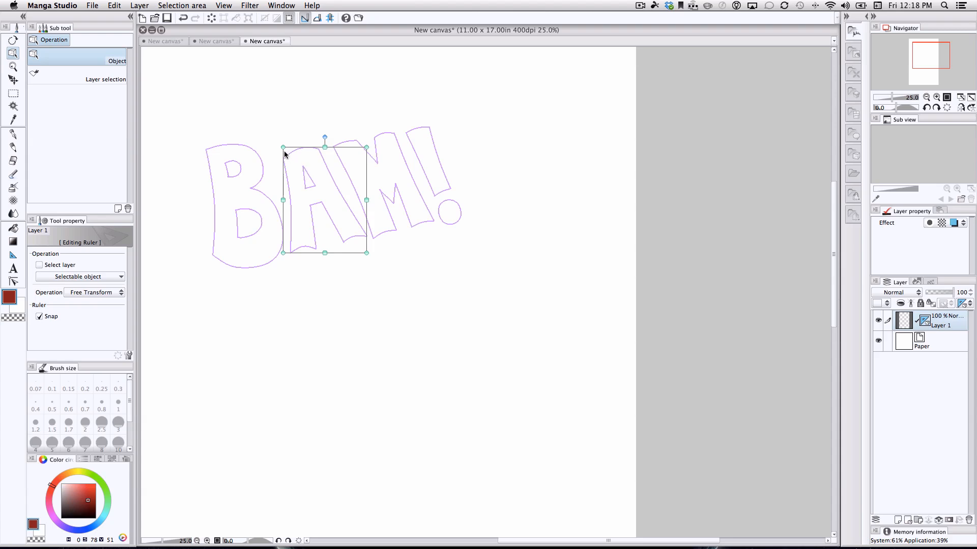
{"action": "left_click_drag", "start_coordinate": [283, 148], "coordinate": [262, 132]}
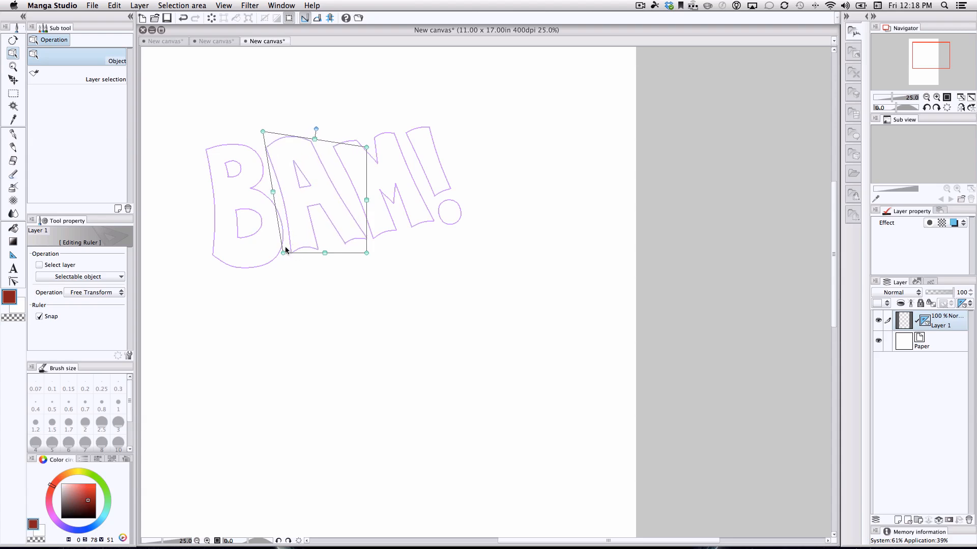
{"action": "left_click_drag", "start_coordinate": [282, 253], "coordinate": [259, 269]}
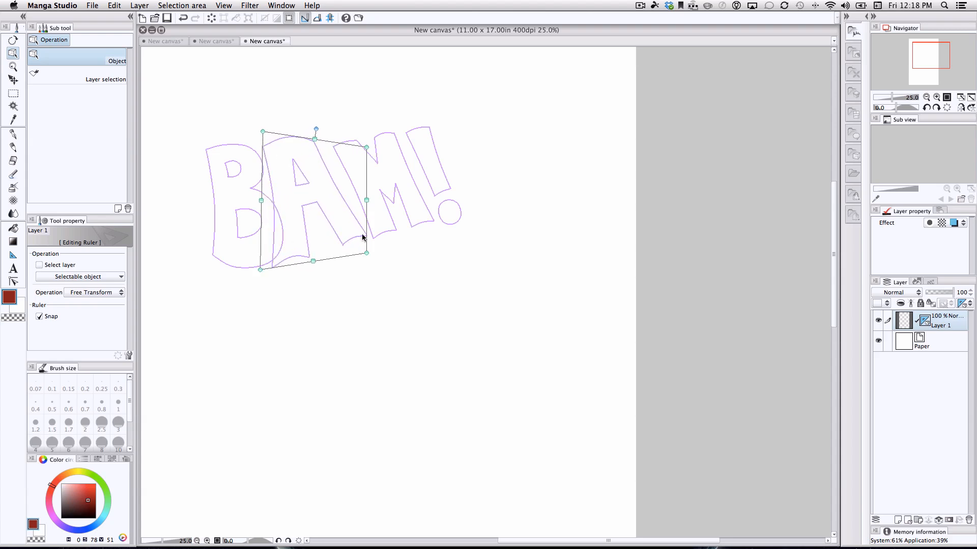
{"action": "left_click_drag", "start_coordinate": [366, 148], "coordinate": [323, 116]}
Step: Tilt and reposition the M upright against the A with Free Transform, and stand the exclamation mark upright beside it
{"action": "left_click", "coordinate": [355, 141]}
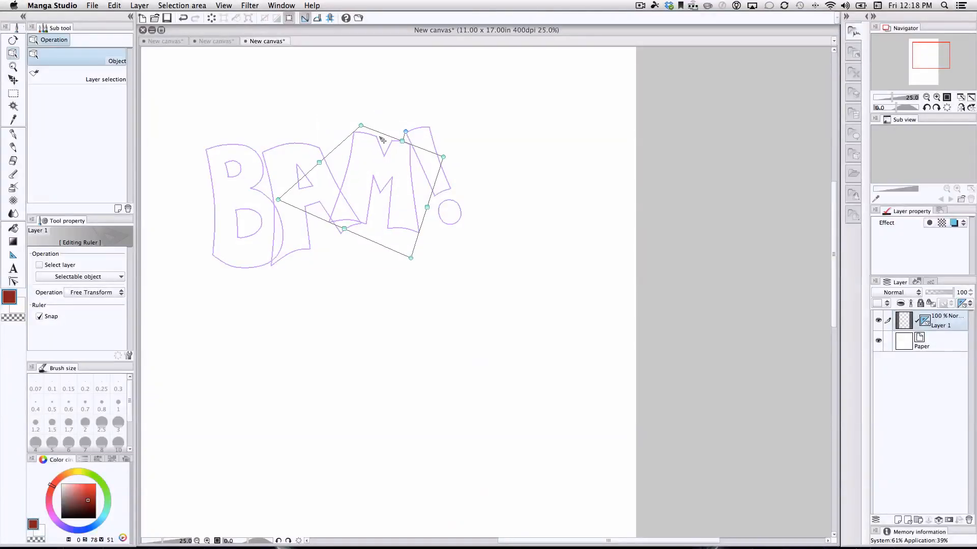
{"action": "left_click_drag", "start_coordinate": [384, 140], "coordinate": [397, 148]}
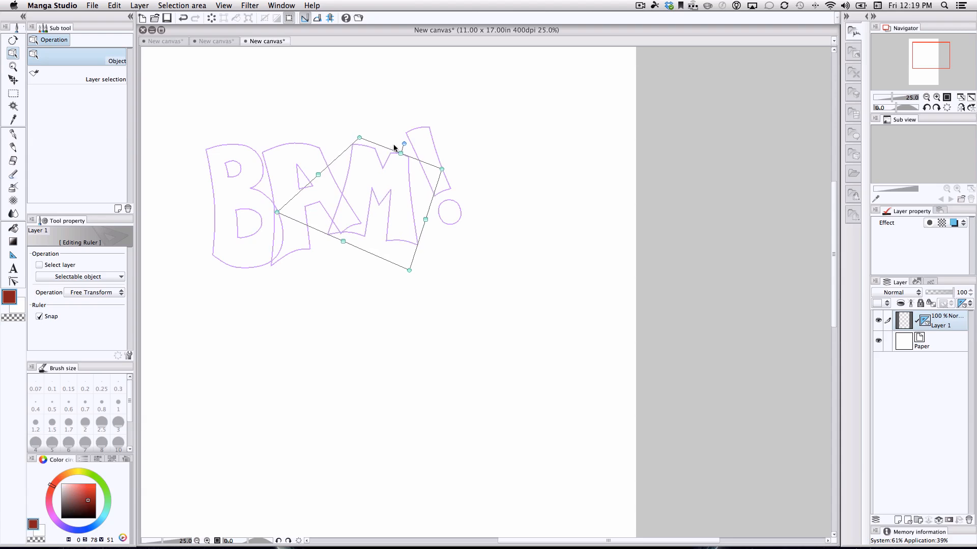
{"action": "left_click", "coordinate": [471, 168]}
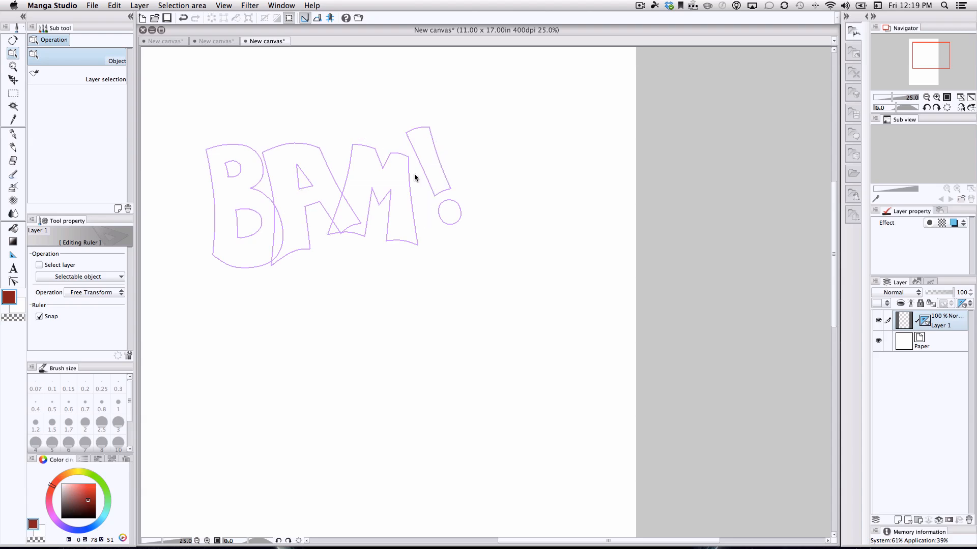
{"action": "left_click", "coordinate": [422, 132]}
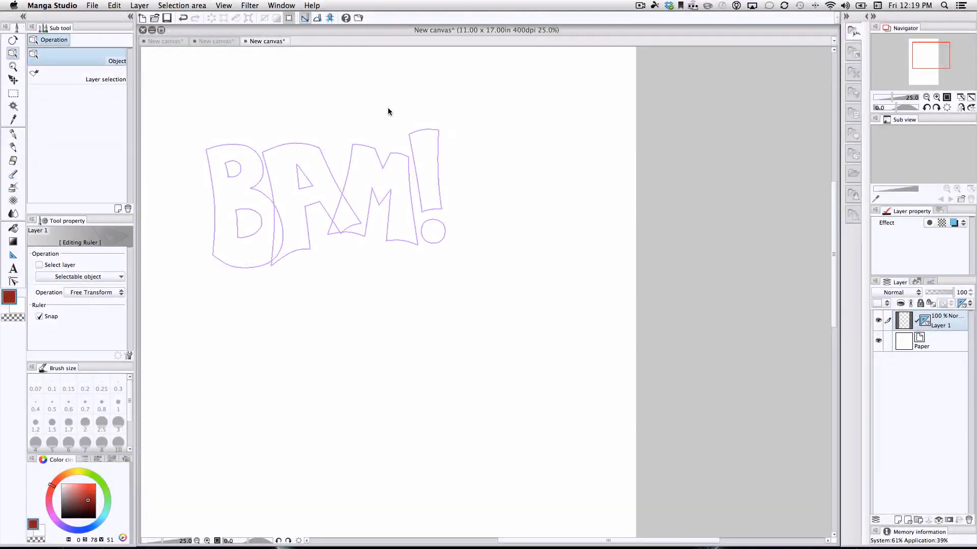
Step: Duplicate the exclamation mark by copy and paste, and place the slightly reshaped copy beside the original
{"action": "left_click", "coordinate": [440, 178]}
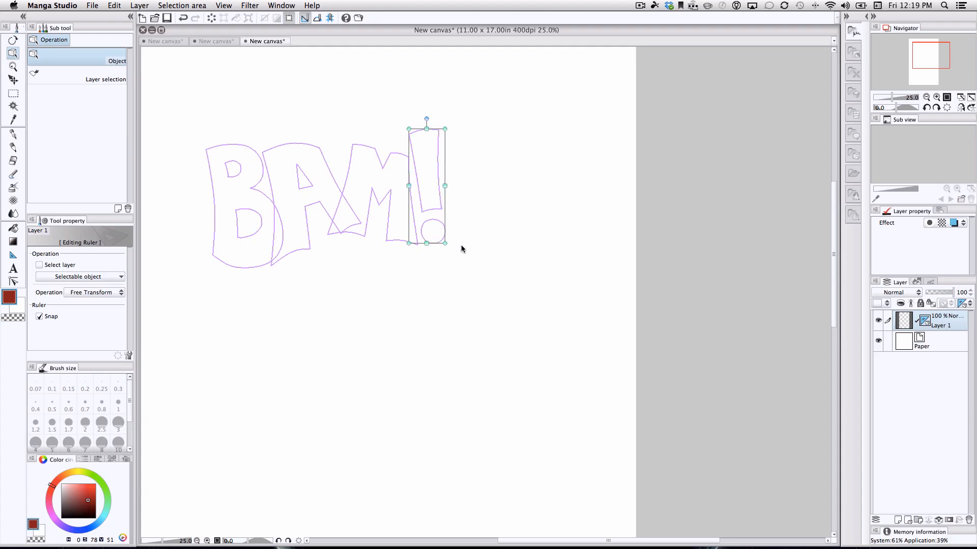
{"action": "left_click", "coordinate": [115, 6]}
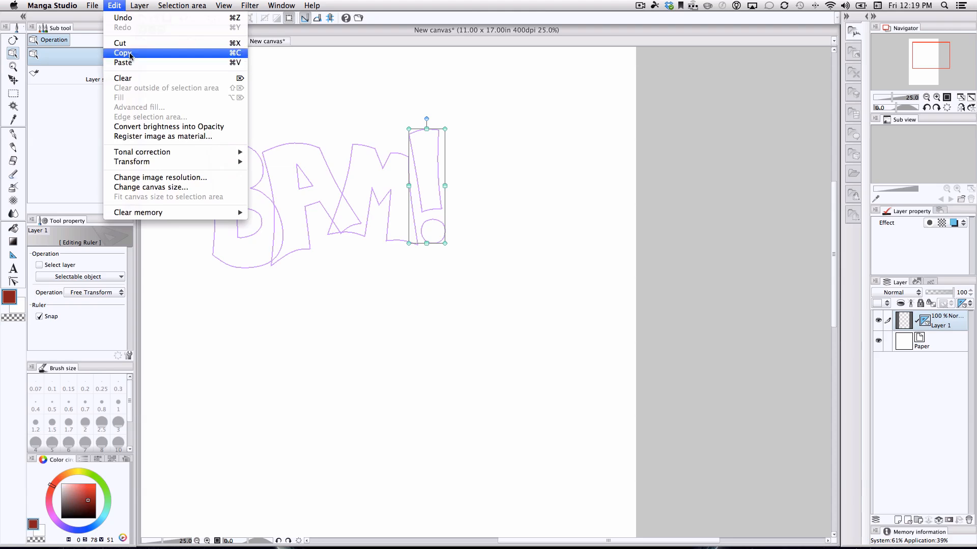
{"action": "left_click", "coordinate": [130, 55]}
{"action": "left_click", "coordinate": [114, 6]}
{"action": "left_click", "coordinate": [123, 62]}
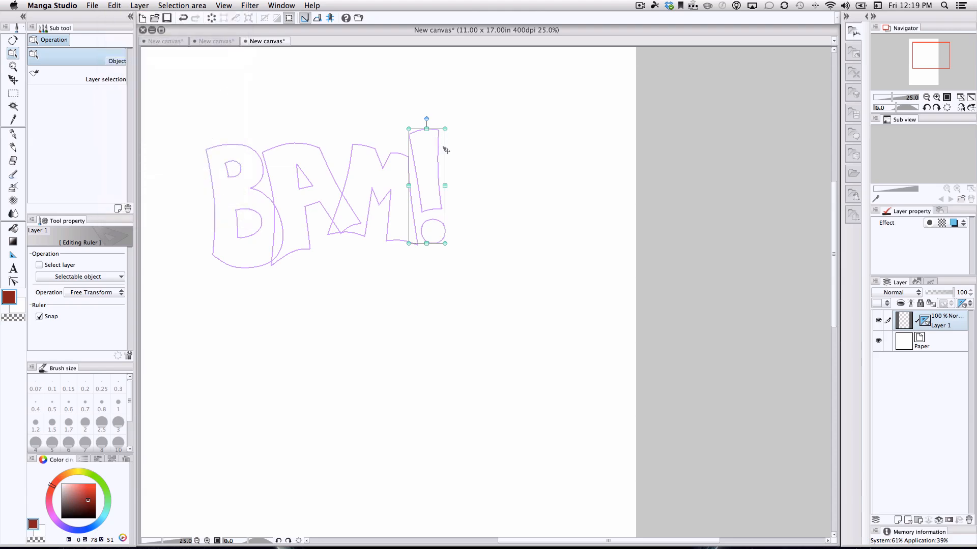
{"action": "left_click_drag", "start_coordinate": [447, 153], "coordinate": [480, 132]}
{"action": "left_click_drag", "start_coordinate": [438, 241], "coordinate": [435, 238]}
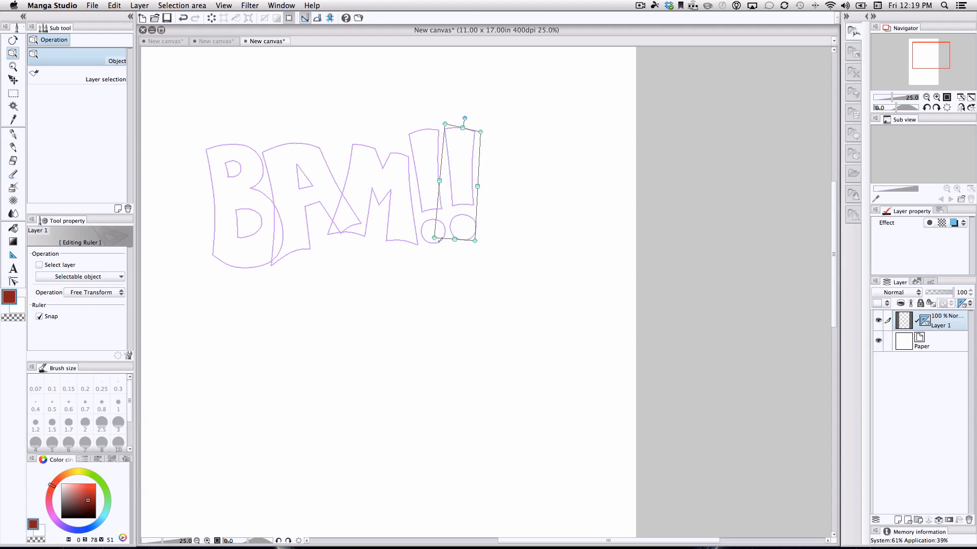
{"action": "key", "text": "Return"}
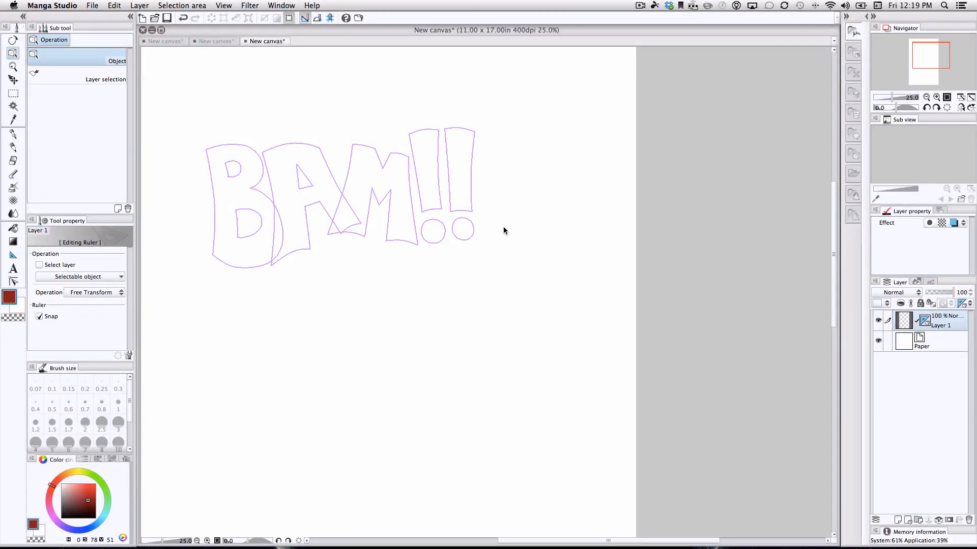
Step: Widen the upper counter of the B slightly with Free Transform
{"action": "left_click", "coordinate": [234, 178]}
{"action": "left_click_drag", "start_coordinate": [245, 180], "coordinate": [244, 158]}
{"action": "key", "text": "Return"}
Step: Ink the outline of the B and its two counters along the curve rulers with the G-pen in black
{"action": "left_click", "coordinate": [13, 134]}
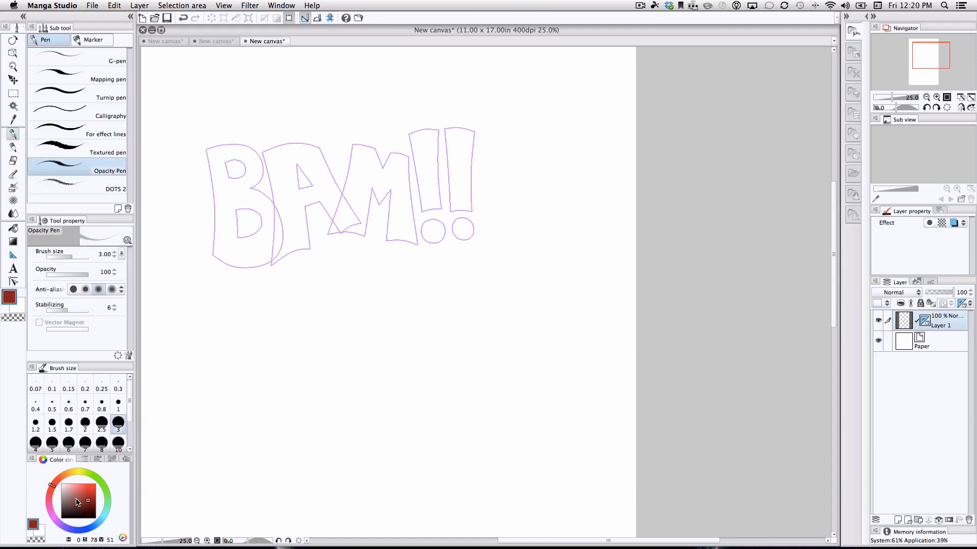
{"action": "left_click", "coordinate": [61, 518]}
{"action": "left_click", "coordinate": [105, 54]}
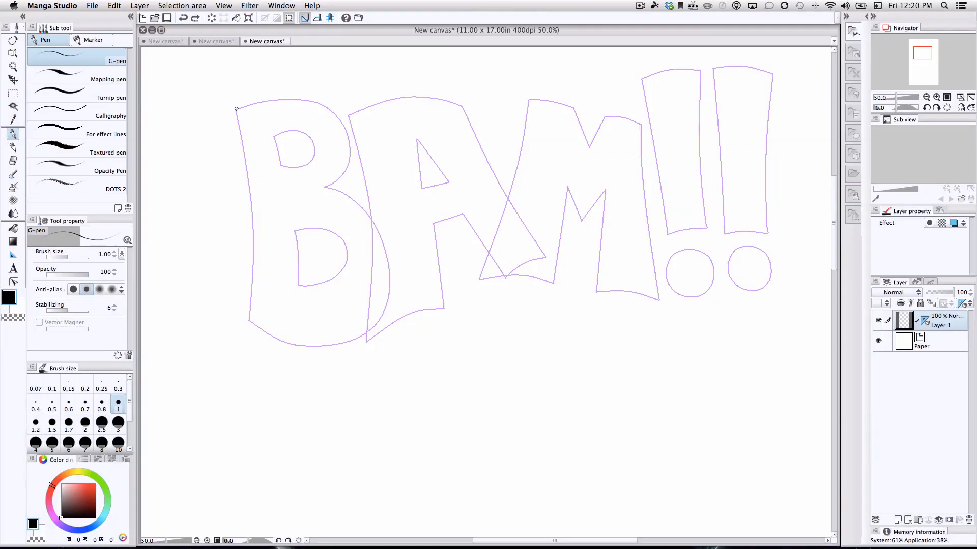
{"action": "mouse_move", "coordinate": [236, 109]}
{"action": "left_mouse_down"}
{"action": "mouse_move", "coordinate": [319, 93]}
{"action": "mouse_move", "coordinate": [343, 107]}
{"action": "mouse_move", "coordinate": [335, 169]}
{"action": "mouse_move", "coordinate": [316, 184]}
{"action": "mouse_move", "coordinate": [367, 222]}
{"action": "left_mouse_up"}
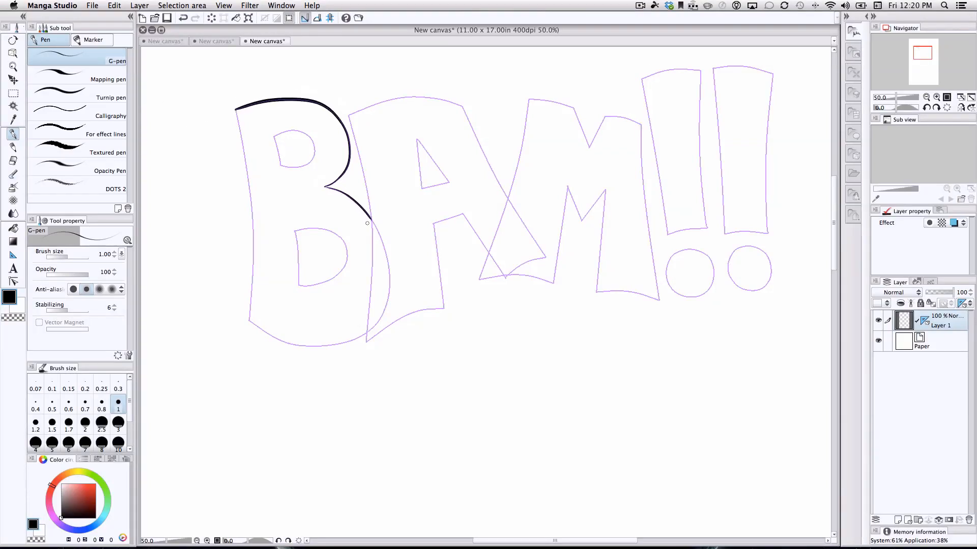
{"action": "mouse_move", "coordinate": [279, 165]}
{"action": "left_mouse_down"}
{"action": "mouse_move", "coordinate": [273, 135]}
{"action": "mouse_move", "coordinate": [289, 130]}
{"action": "mouse_move", "coordinate": [317, 139]}
{"action": "mouse_move", "coordinate": [318, 151]}
{"action": "mouse_move", "coordinate": [282, 166]}
{"action": "mouse_move", "coordinate": [314, 158]}
{"action": "left_mouse_up"}
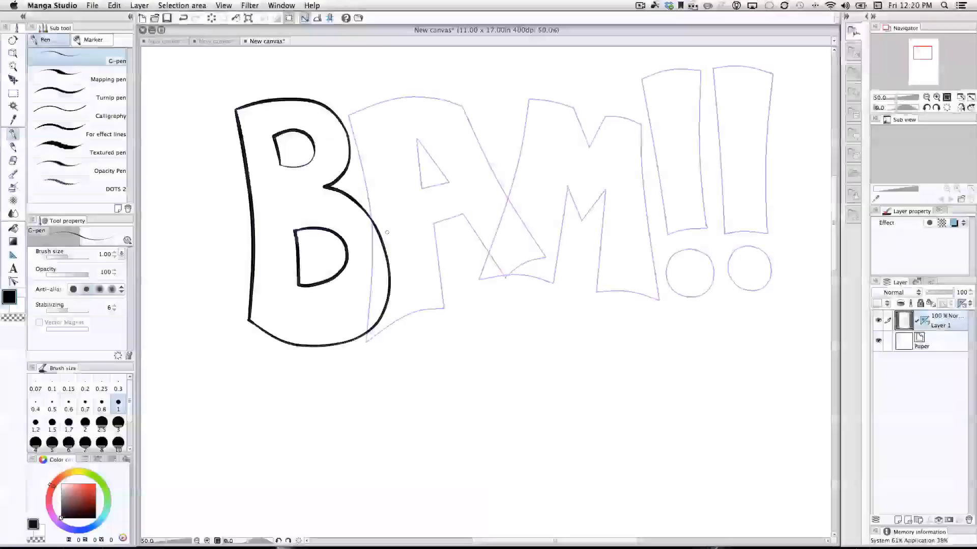
Step: Ink the A, the M and both exclamation marks along their rulers, skipping the edges hidden behind overlapping letters
{"action": "mouse_move", "coordinate": [368, 216]}
{"action": "left_mouse_down"}
{"action": "mouse_move", "coordinate": [346, 162]}
{"action": "mouse_move", "coordinate": [351, 131]}
{"action": "left_mouse_up"}
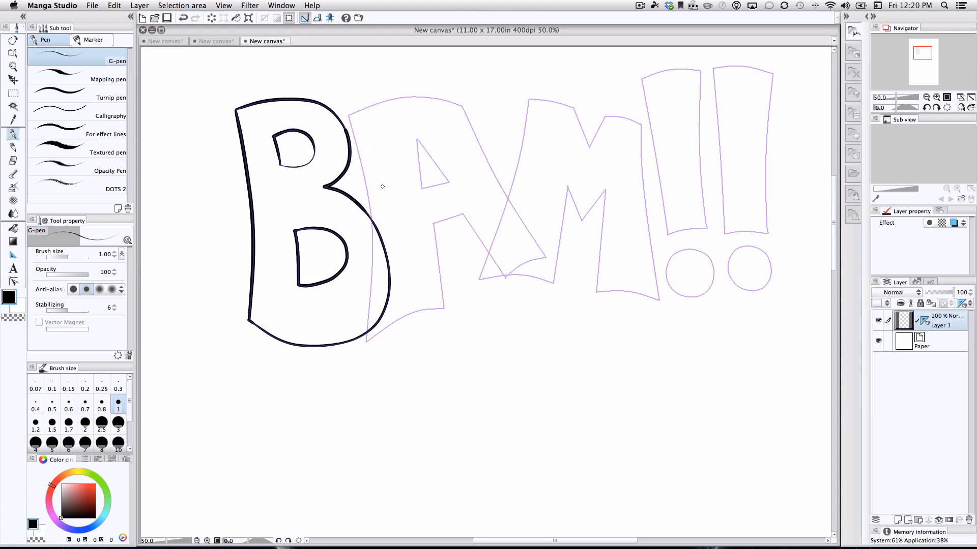
{"action": "key", "text": "super+z"}
{"action": "mouse_move", "coordinate": [371, 218]}
{"action": "left_mouse_down"}
{"action": "mouse_move", "coordinate": [359, 115]}
{"action": "mouse_move", "coordinate": [406, 97]}
{"action": "mouse_move", "coordinate": [467, 118]}
{"action": "mouse_move", "coordinate": [540, 246]}
{"action": "mouse_move", "coordinate": [537, 259]}
{"action": "mouse_move", "coordinate": [493, 257]}
{"action": "mouse_move", "coordinate": [463, 211]}
{"action": "mouse_move", "coordinate": [433, 230]}
{"action": "left_mouse_up"}
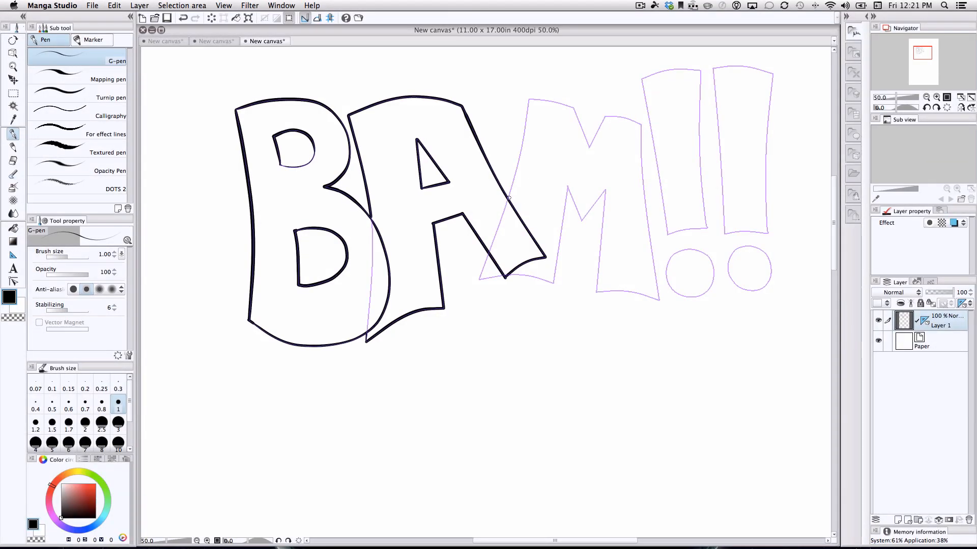
{"action": "mouse_move", "coordinate": [508, 198]}
{"action": "left_mouse_down"}
{"action": "mouse_move", "coordinate": [529, 97]}
{"action": "mouse_move", "coordinate": [582, 106]}
{"action": "mouse_move", "coordinate": [595, 144]}
{"action": "mouse_move", "coordinate": [610, 110]}
{"action": "mouse_move", "coordinate": [640, 119]}
{"action": "mouse_move", "coordinate": [665, 303]}
{"action": "left_mouse_up"}
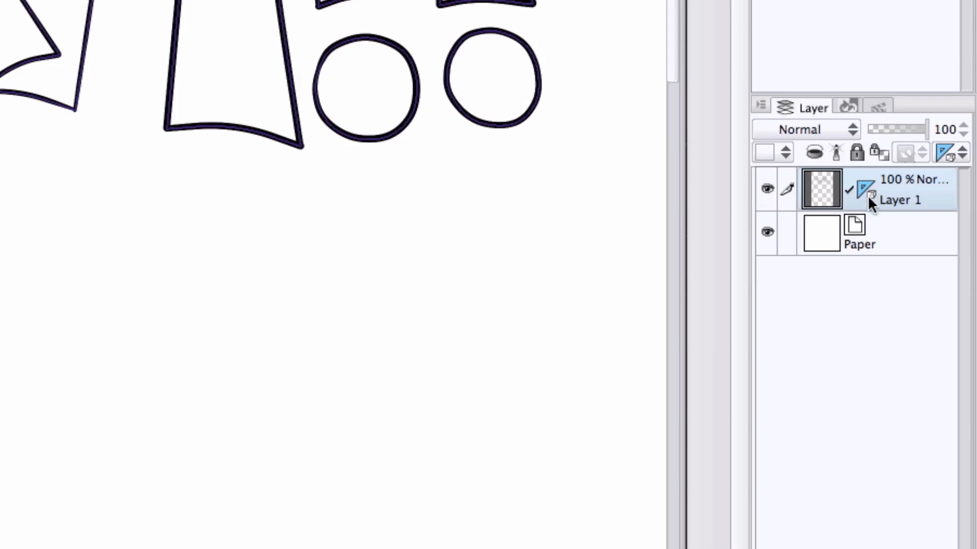
Step: Hide the ruler on Layer 1 so only the inked lettering shows
{"action": "left_click", "coordinate": [865, 190]}
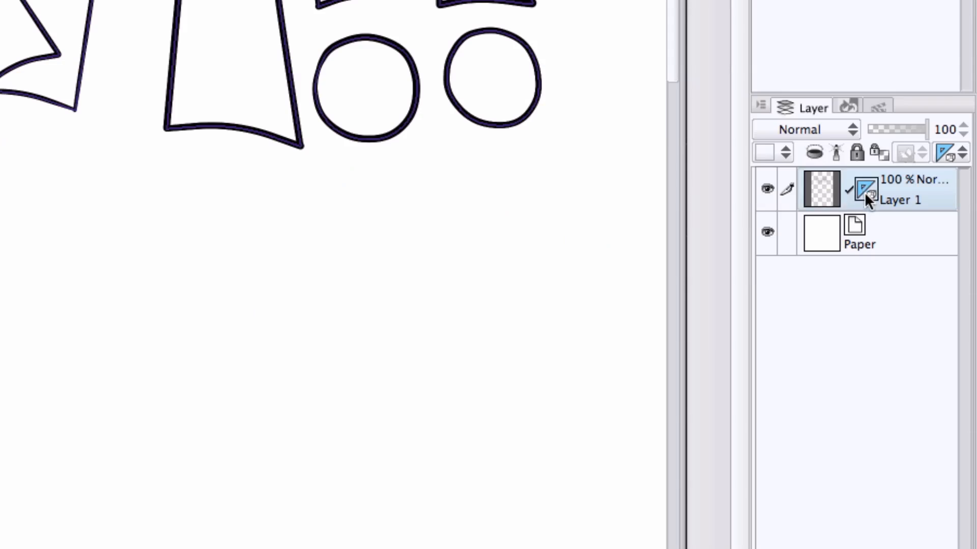
{"action": "right_click", "coordinate": [865, 191]}
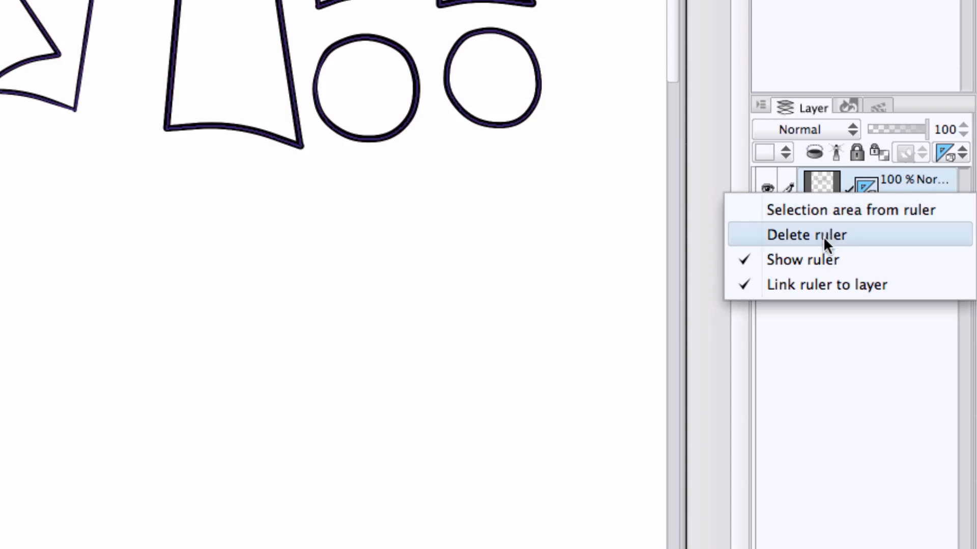
{"action": "left_click", "coordinate": [824, 260]}
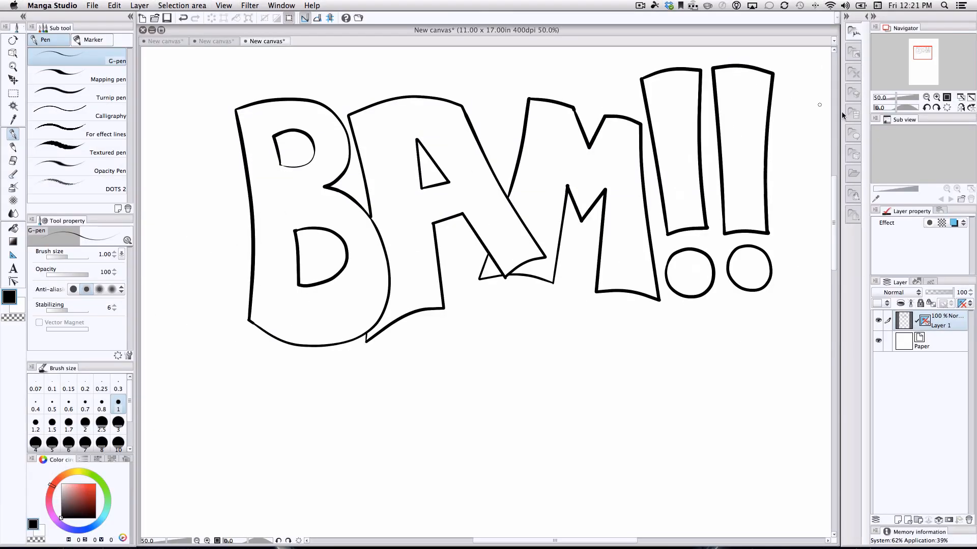
Step: Thicken the curved right side of the B's upper counter freehand, and clean up its edge with the transparent colour
{"action": "left_click", "coordinate": [936, 97]}
{"action": "left_click_drag", "start_coordinate": [492, 265], "coordinate": [614, 389]}
{"action": "left_click", "coordinate": [936, 98]}
{"action": "left_click", "coordinate": [936, 97]}
{"action": "left_click_drag", "start_coordinate": [488, 251], "coordinate": [692, 346]}
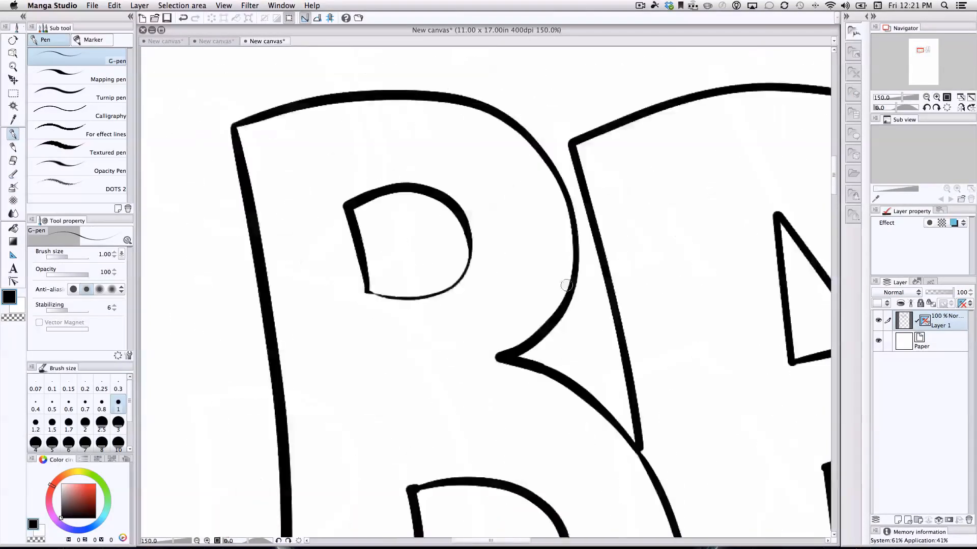
{"action": "mouse_move", "coordinate": [346, 206]}
{"action": "left_mouse_down"}
{"action": "mouse_move", "coordinate": [380, 193]}
{"action": "mouse_move", "coordinate": [423, 194]}
{"action": "mouse_move", "coordinate": [459, 237]}
{"action": "mouse_move", "coordinate": [465, 281]}
{"action": "left_mouse_up"}
{"action": "mouse_move", "coordinate": [453, 210]}
{"action": "left_mouse_down"}
{"action": "mouse_move", "coordinate": [466, 249]}
{"action": "mouse_move", "coordinate": [460, 272]}
{"action": "mouse_move", "coordinate": [468, 252]}
{"action": "mouse_move", "coordinate": [454, 283]}
{"action": "left_mouse_up"}
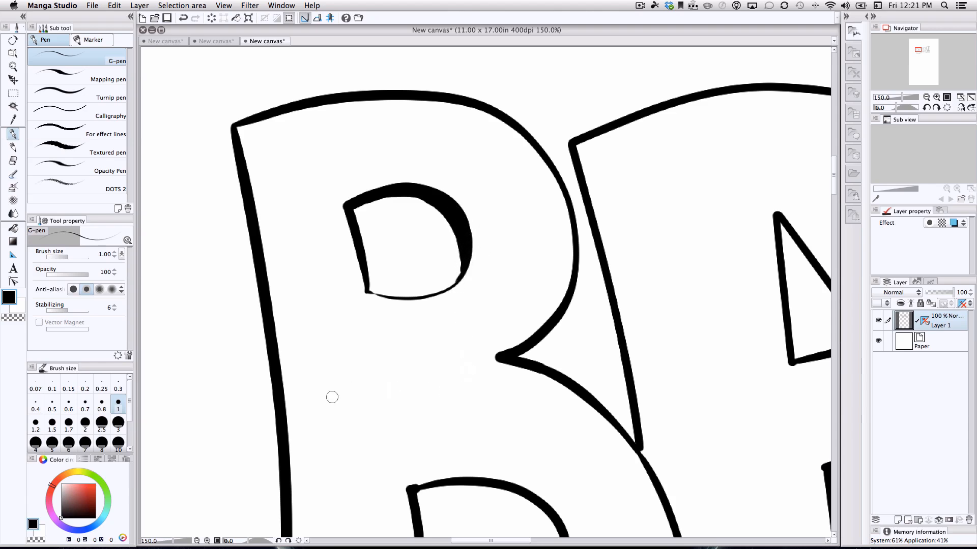
{"action": "left_click", "coordinate": [36, 539]}
{"action": "mouse_move", "coordinate": [387, 301]}
{"action": "left_mouse_down"}
{"action": "mouse_move", "coordinate": [449, 292]}
{"action": "mouse_move", "coordinate": [475, 253]}
{"action": "left_mouse_up"}
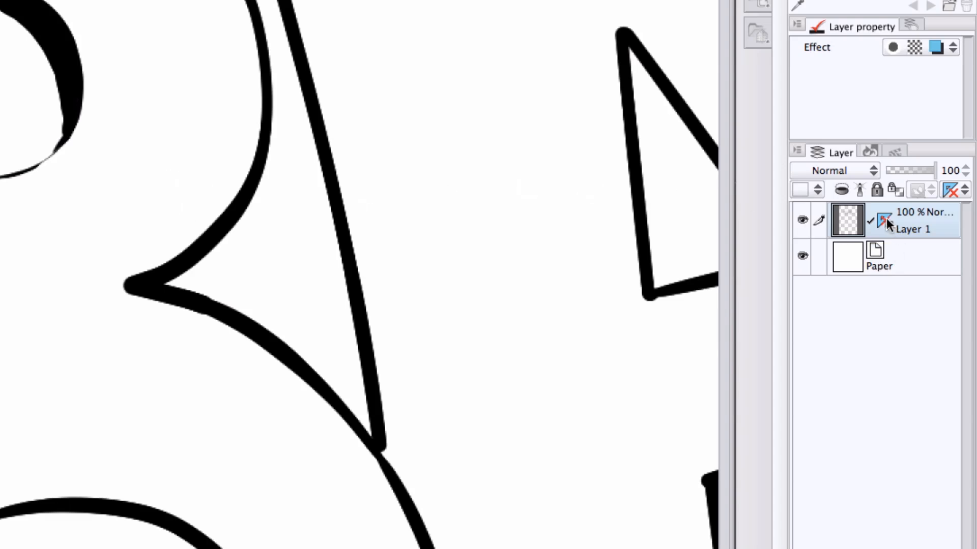
Step: Show the ruler on Layer 1 again
{"action": "left_click", "coordinate": [885, 219]}
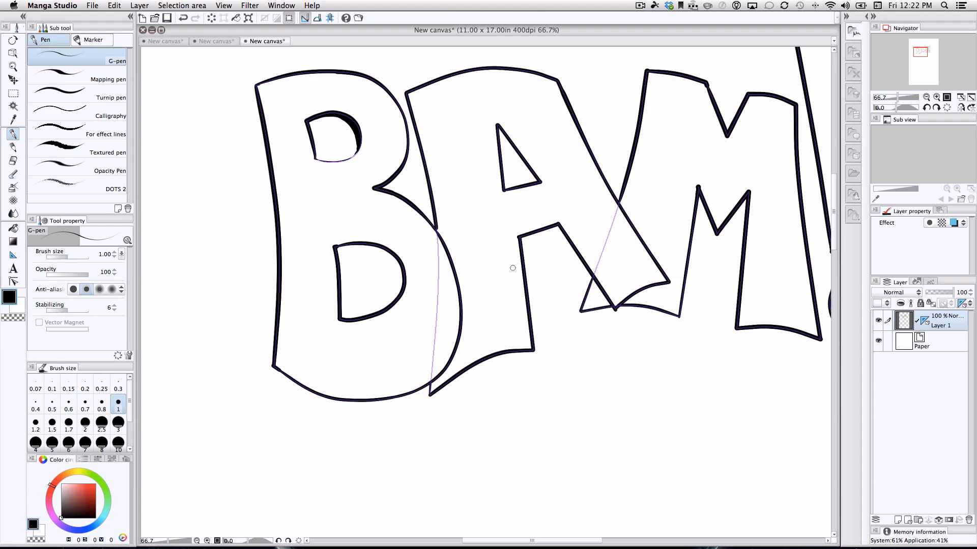
Step: Activate the Text tool
{"action": "left_click", "coordinate": [13, 268]}
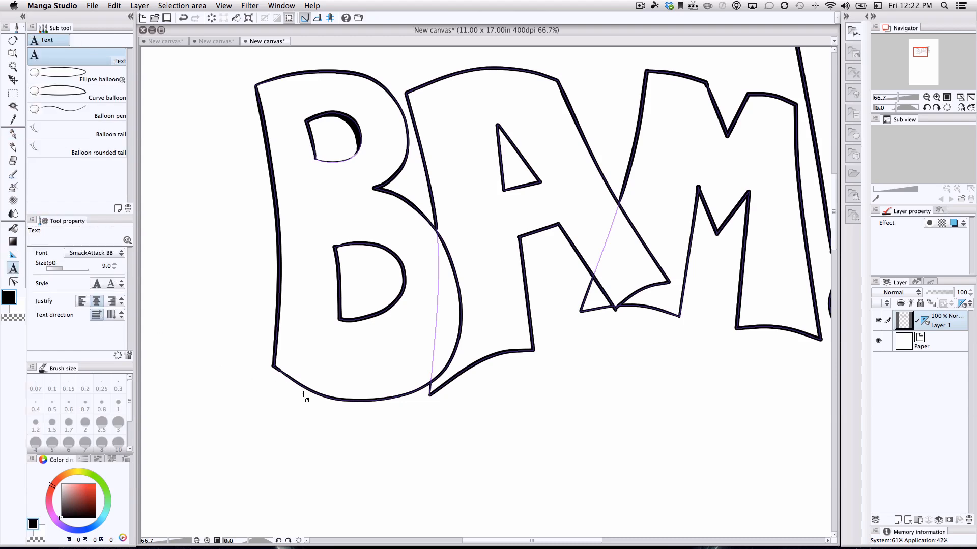